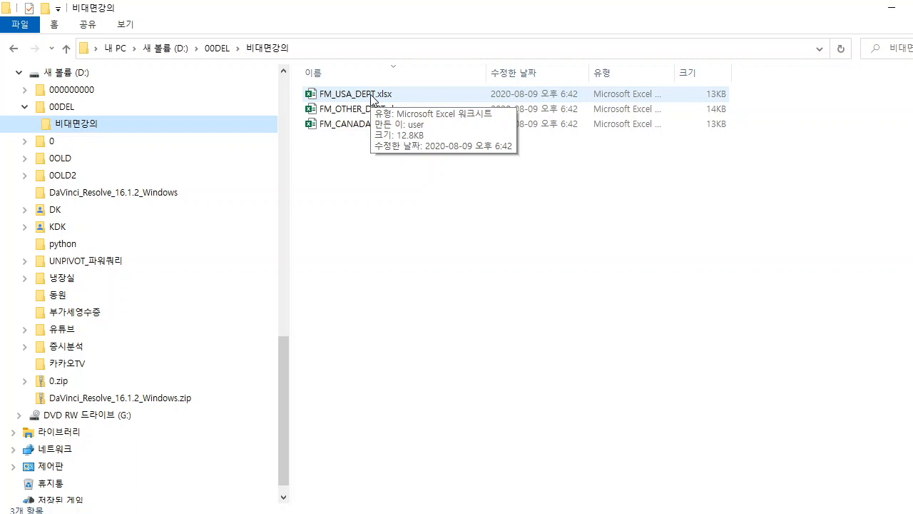
Open FM_USA_DEPT.xlsx, FM_OTHER_DEPT.xlsx and FM_CANADA_DEPT.xlsx together in Excel from the 비대면강의 folder.
click(372, 96)
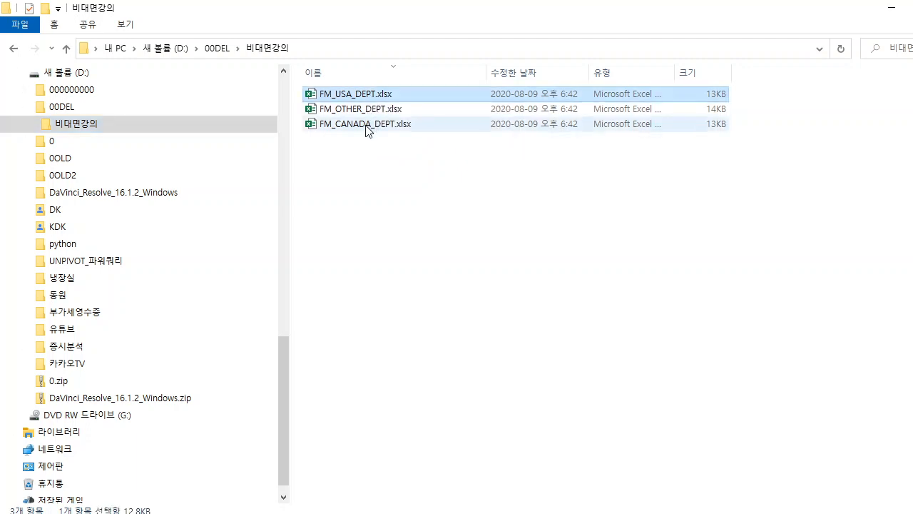
shift+click(366, 126)
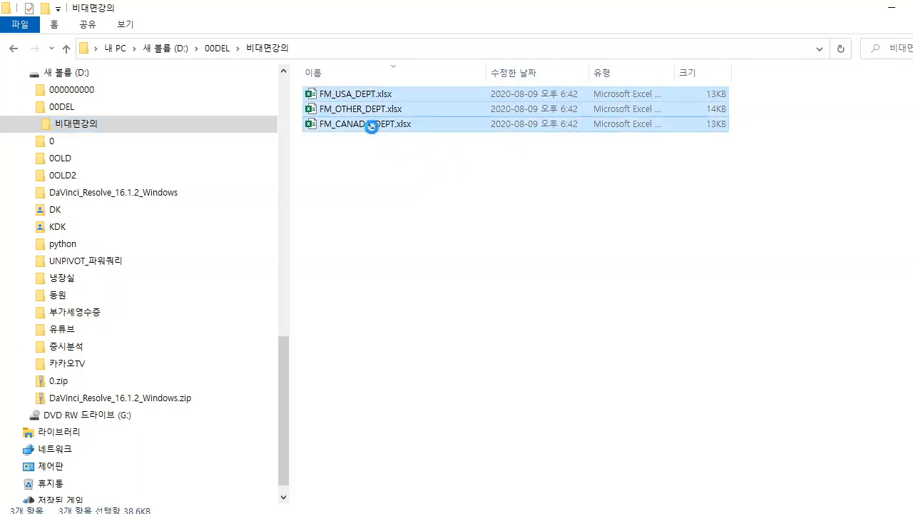
right_click(373, 128)
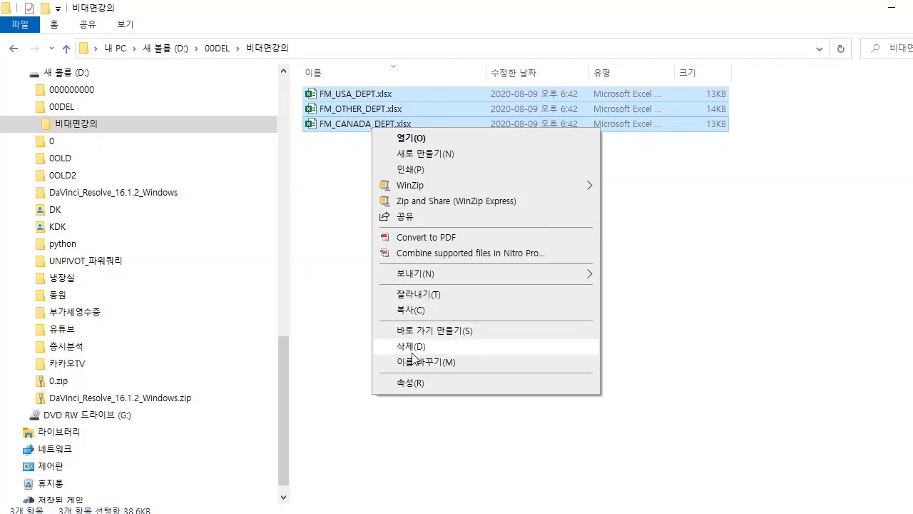
click(421, 140)
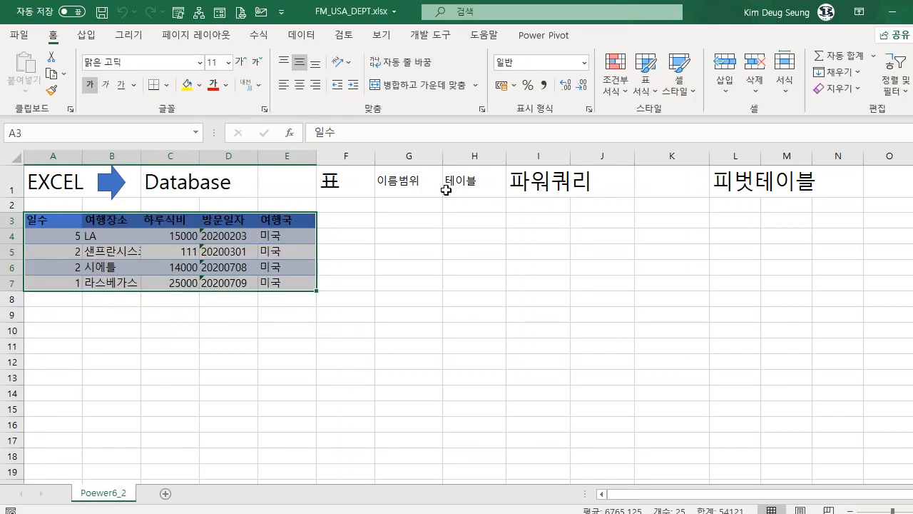
Arrange the three open workbook windows side by side with the 세로 (vertical) option.
click(381, 35)
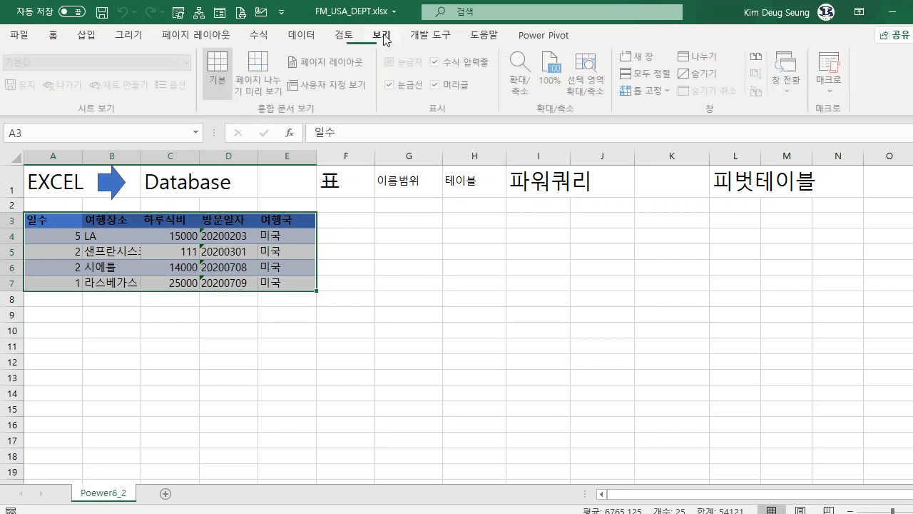
click(648, 73)
click(518, 322)
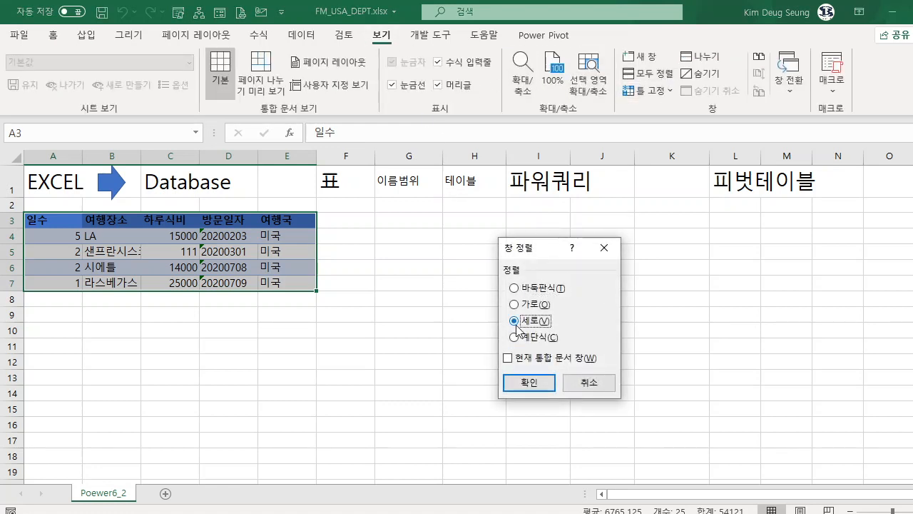
click(532, 384)
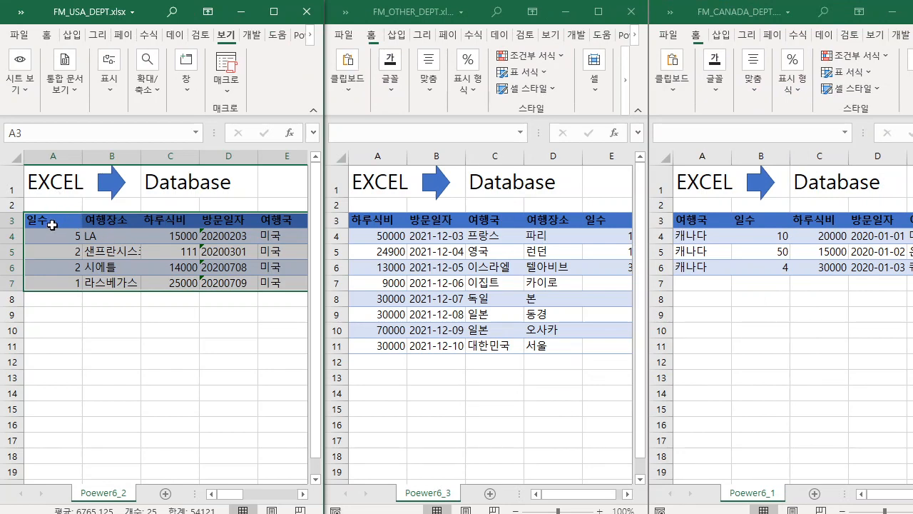
Compare the data ranges and the 여행국 columns of the USA, OTHER and CANADA workbooks.
drag(50, 224, 285, 284)
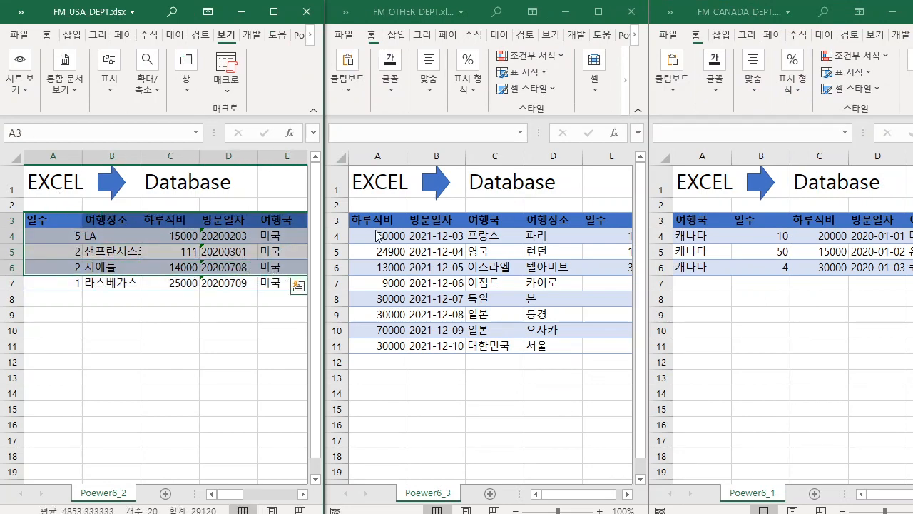
click(377, 213)
key(ctrl+a)
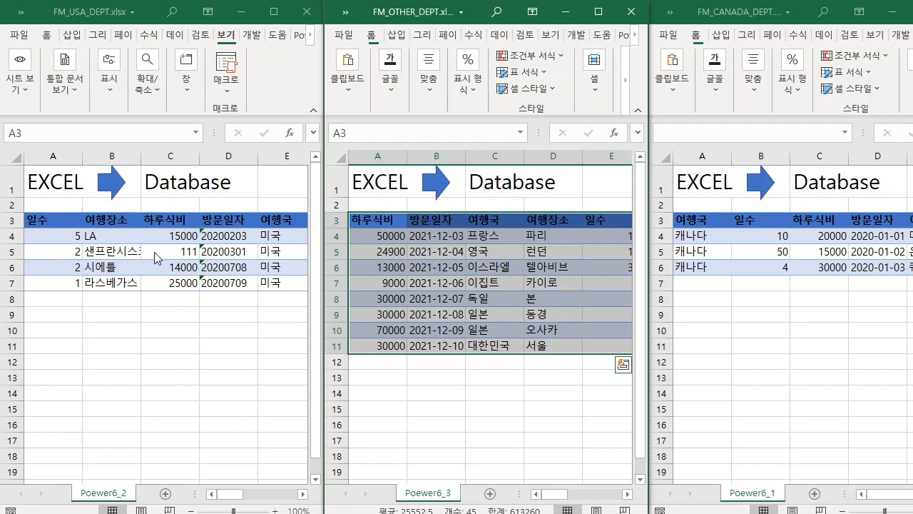
click(294, 236)
drag(294, 237, 294, 284)
click(504, 234)
drag(504, 234, 503, 338)
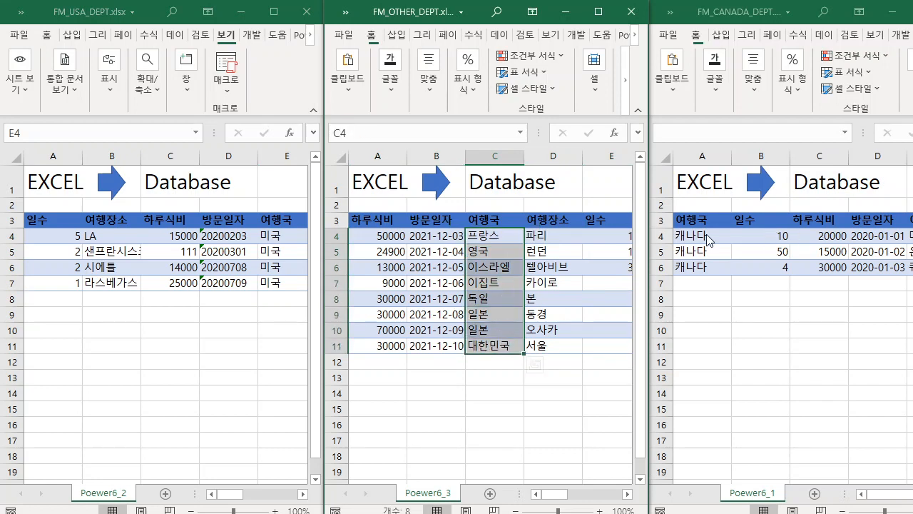
click(706, 240)
click(716, 241)
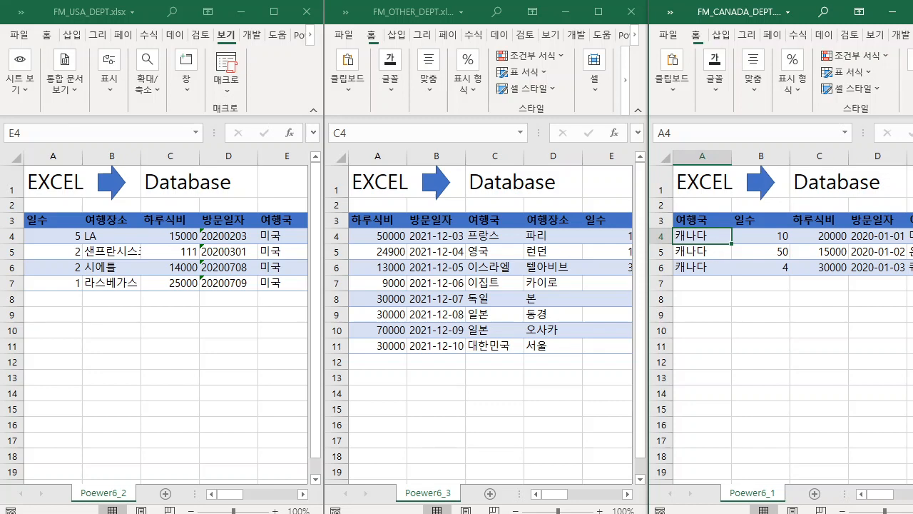
Move sheet Poewer6_2 from FM_USA_DEPT and sheet Poewer6_1 from FM_CANADA_DEPT into the FM_OTHER_DEPT workbook.
click(117, 496)
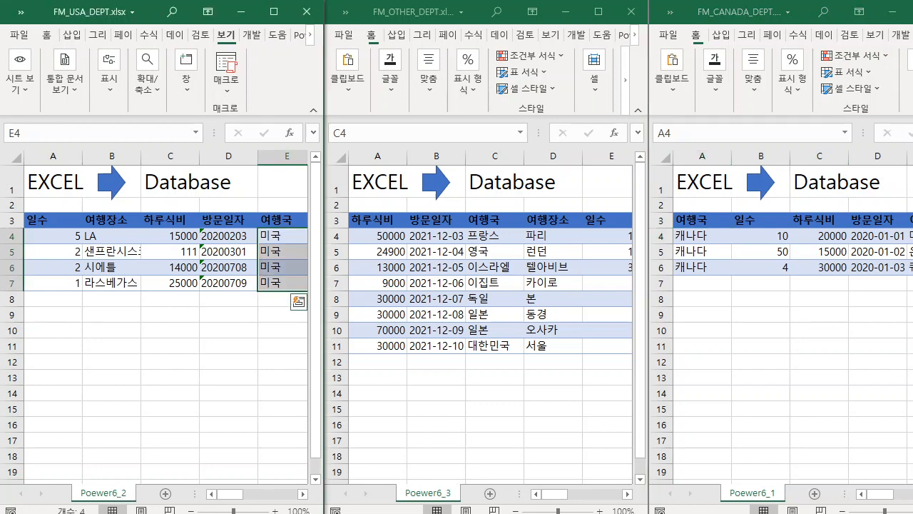
drag(117, 495, 495, 492)
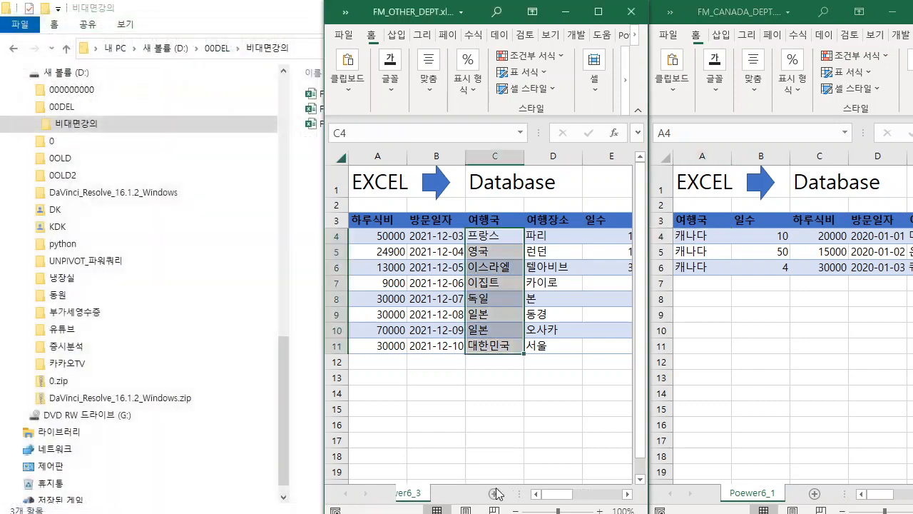
click(764, 493)
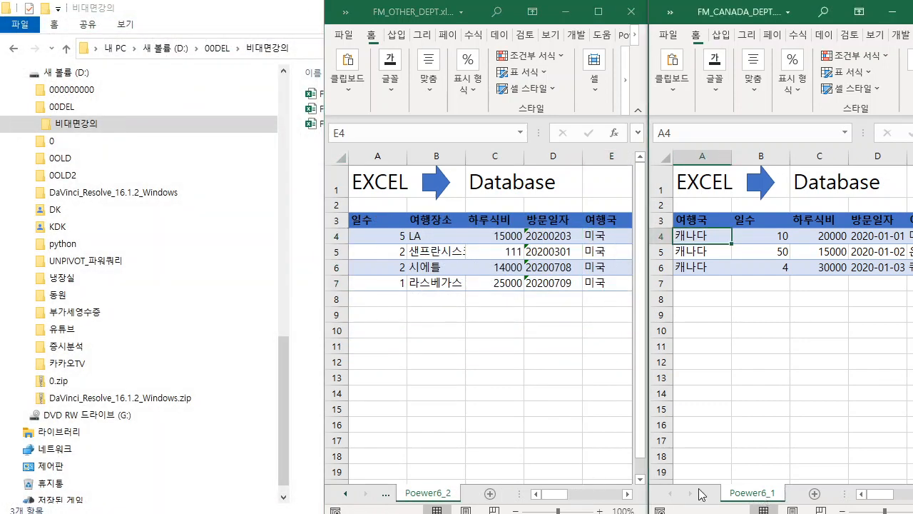
drag(742, 493, 490, 501)
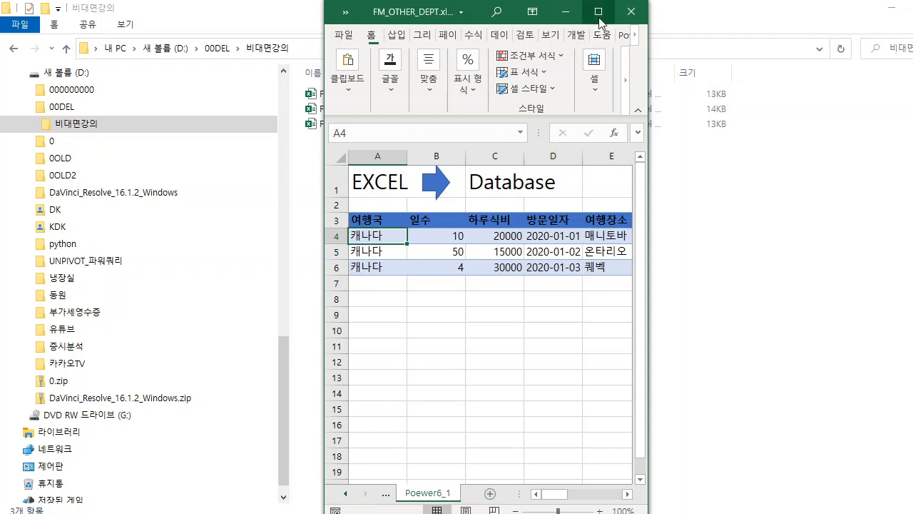
Maximize the FM_OTHER_DEPT workbook and reorder its sheets as Poewer6_1, Poewer6_2, Poewer6_3.
click(595, 13)
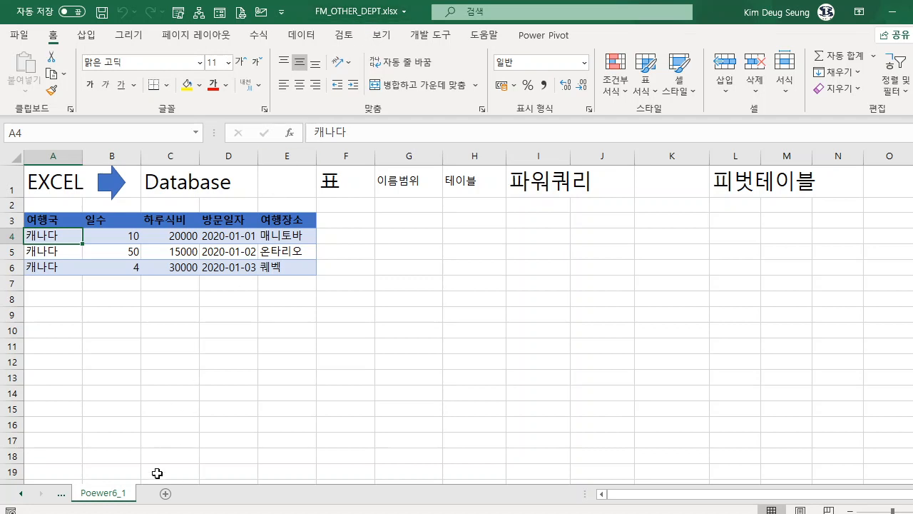
click(14, 494)
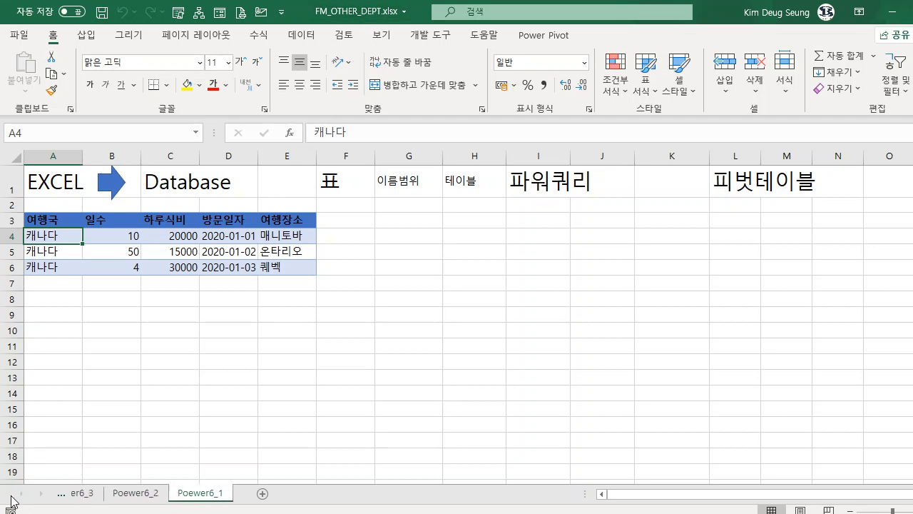
click(94, 496)
drag(245, 494, 93, 496)
click(238, 501)
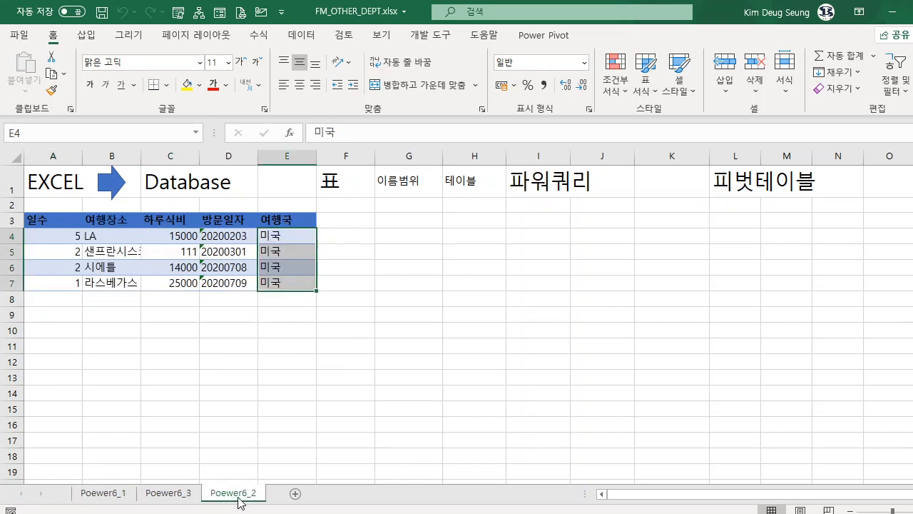
drag(238, 501, 168, 500)
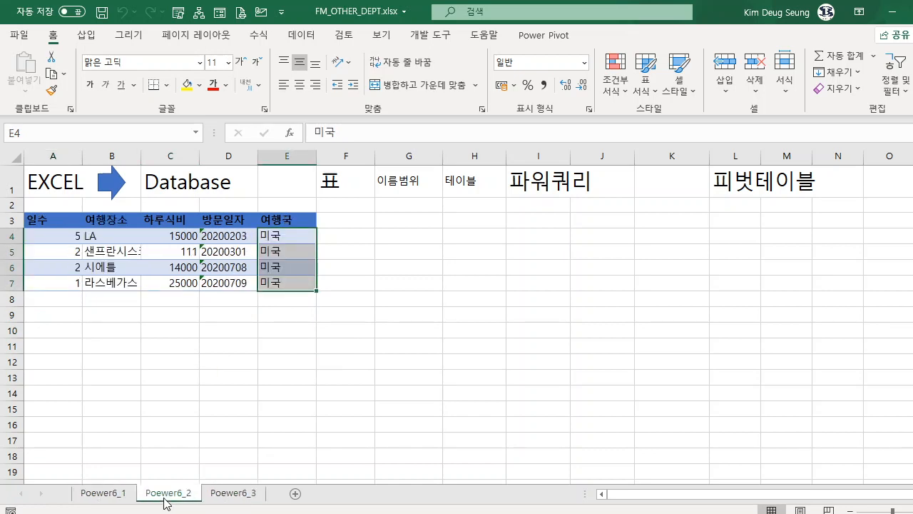
Review the data and column order on sheets Poewer6_1, Poewer6_2 and Poewer6_3.
click(230, 502)
click(169, 240)
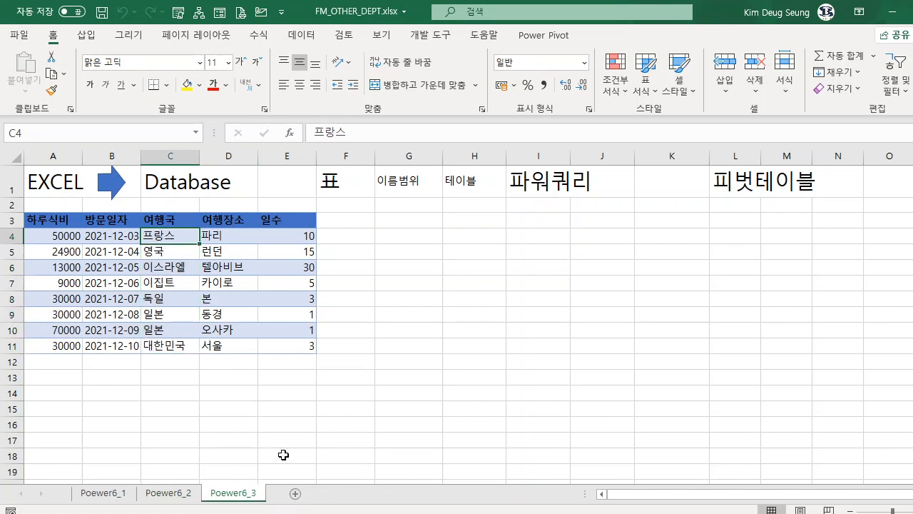
click(168, 493)
click(114, 493)
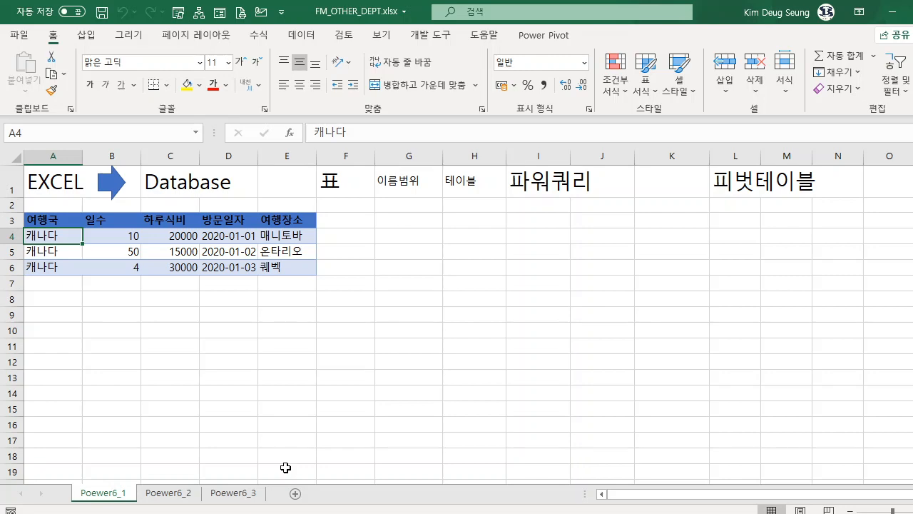
click(161, 497)
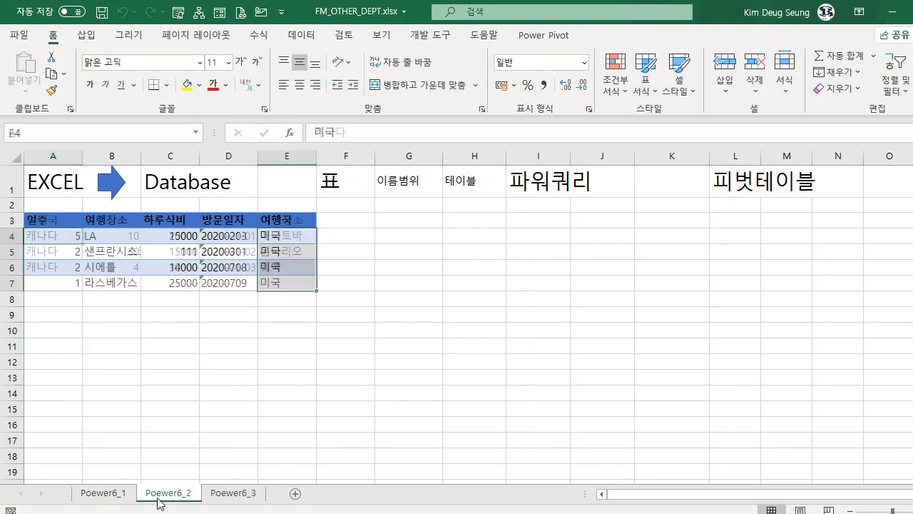
click(218, 498)
click(159, 497)
click(120, 497)
click(168, 498)
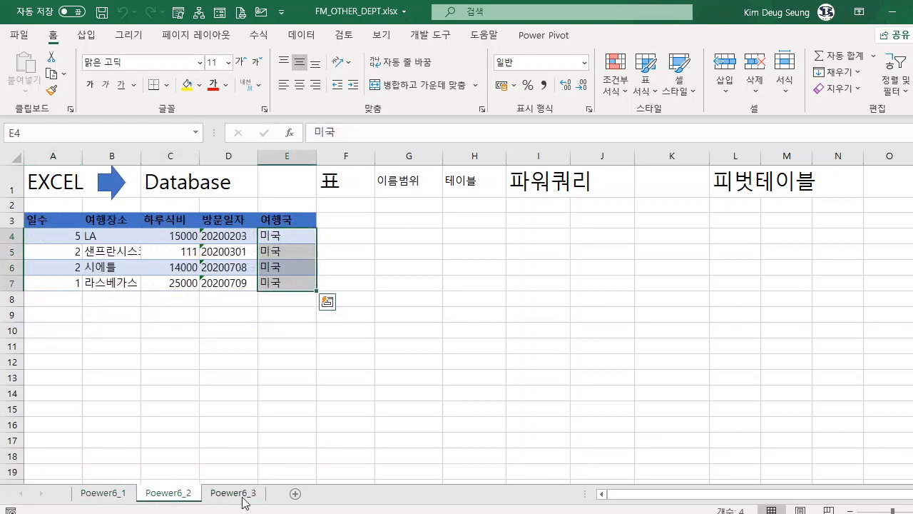
click(240, 498)
click(165, 498)
Convert the Canada data range A3:E6 on sheet Poewer6_1 into a table with its header row.
click(119, 495)
click(71, 220)
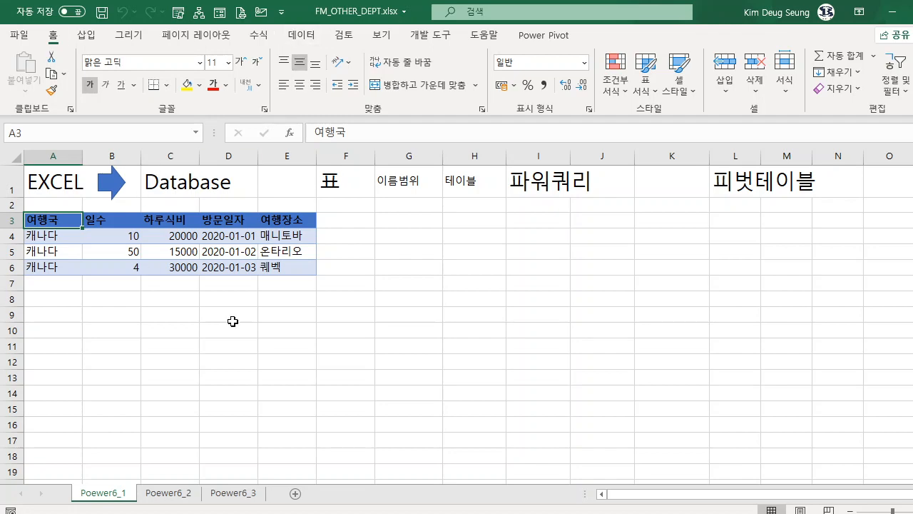
key(alt+n)
key(t)
key(Return)
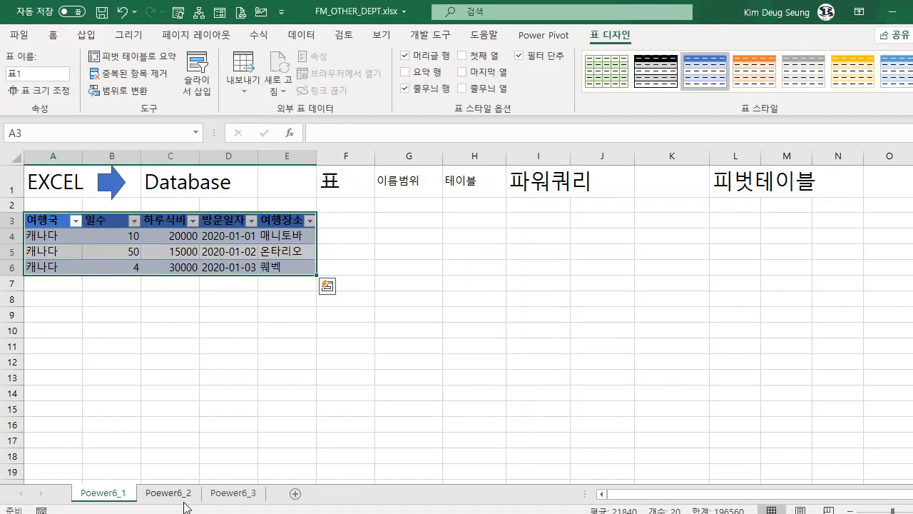
Convert the USA data range A3:E7 on sheet Poewer6_2 into a table with its header row.
click(183, 499)
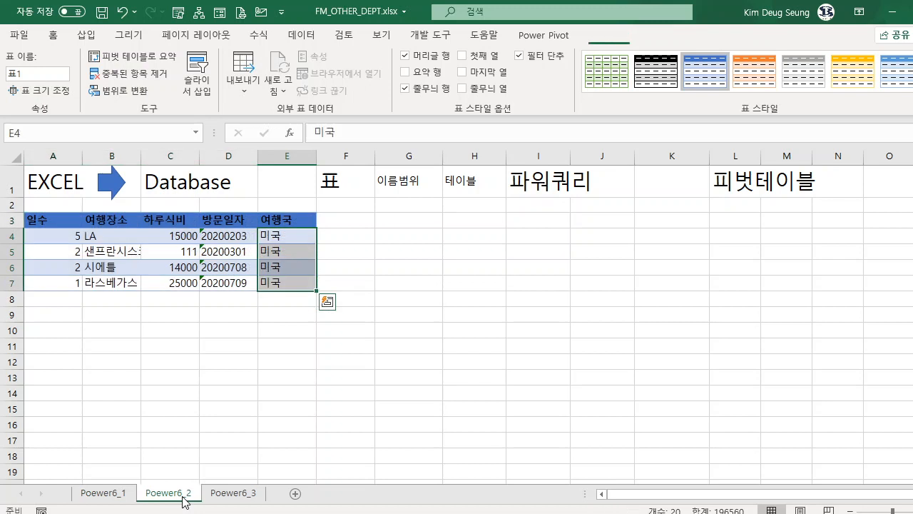
click(67, 223)
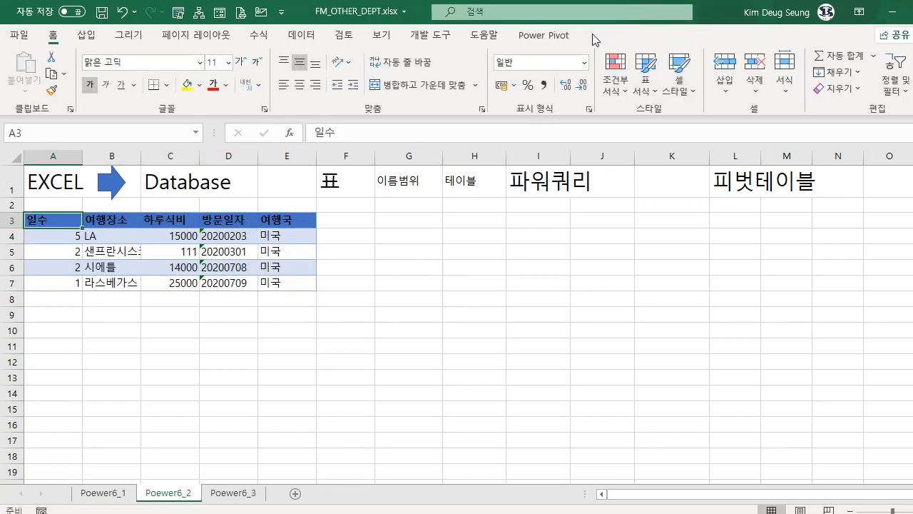
click(488, 215)
click(156, 239)
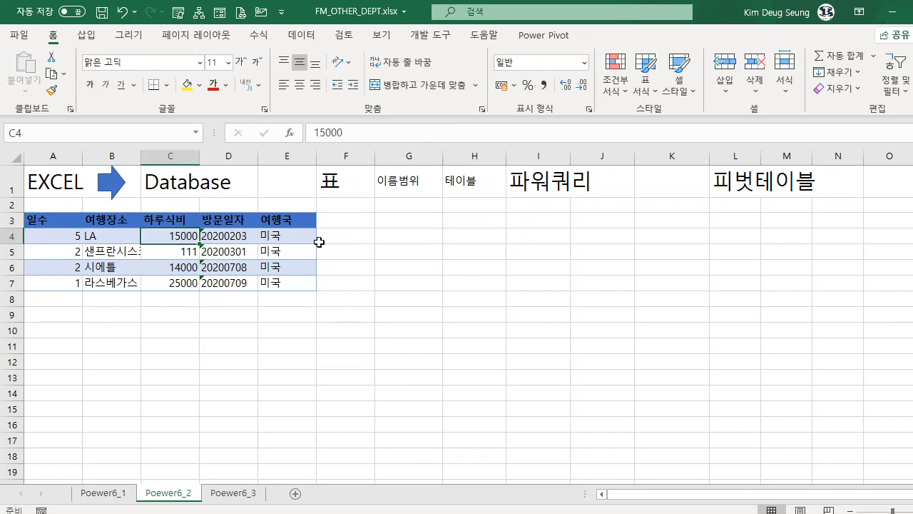
drag(54, 216, 291, 284)
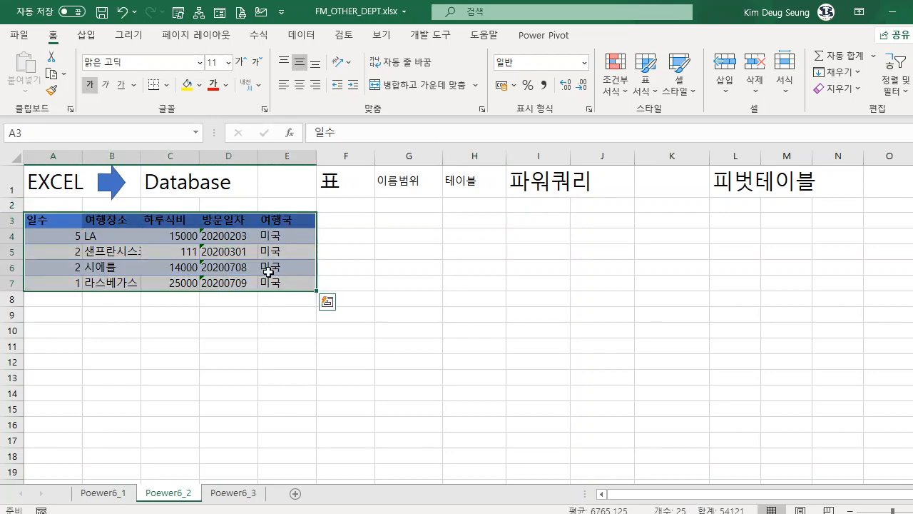
click(74, 224)
key(alt)
key(n)
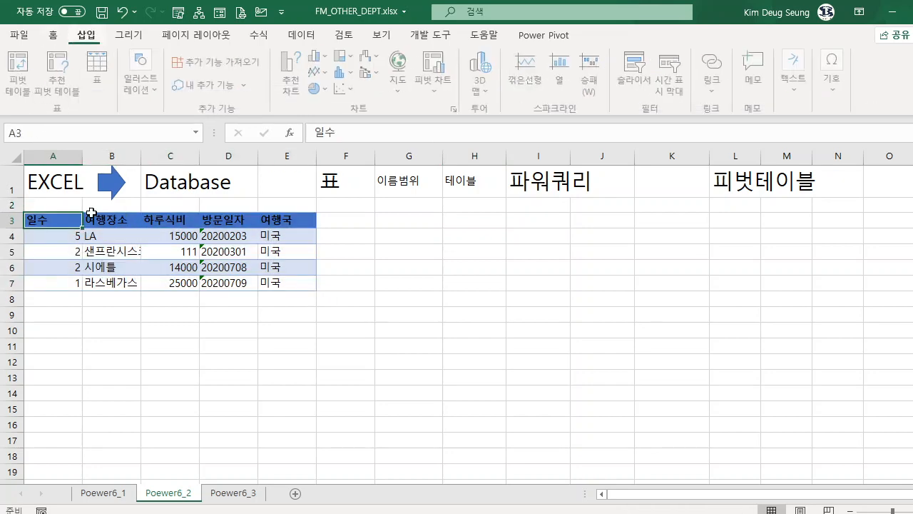
key(t)
key(Return)
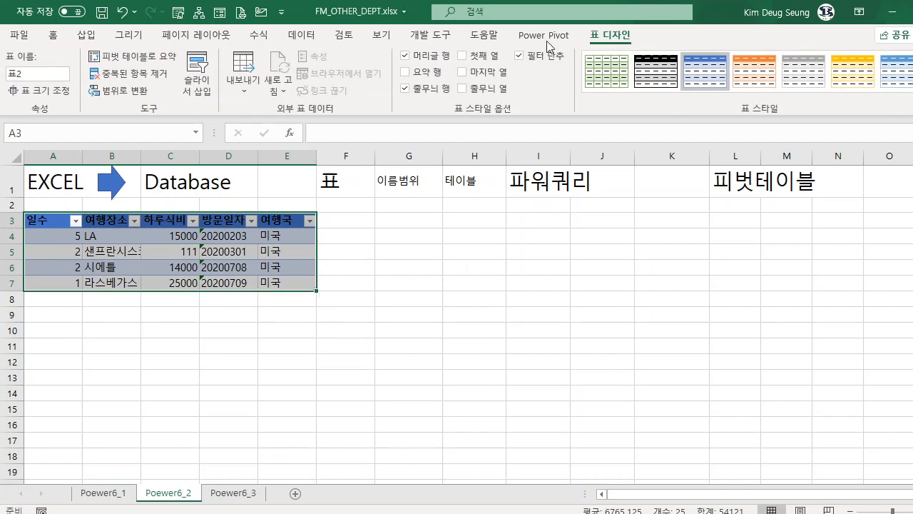
click(394, 252)
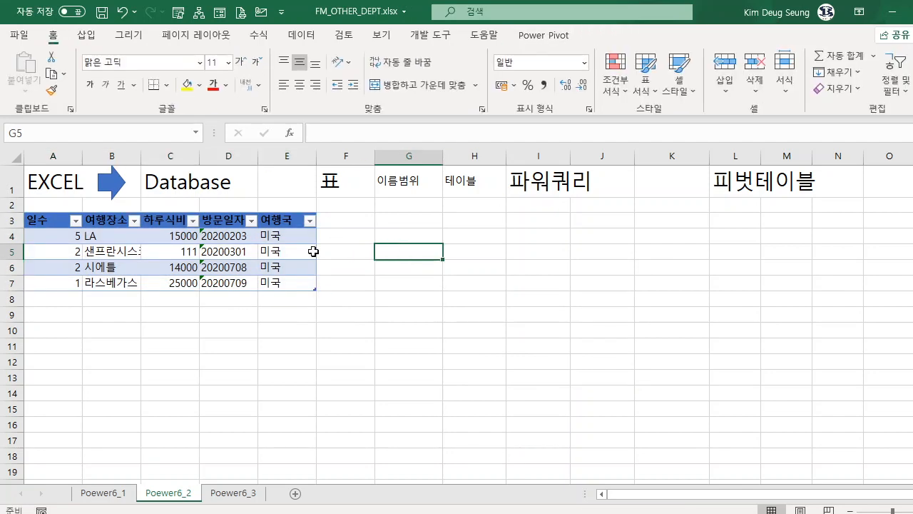
click(244, 251)
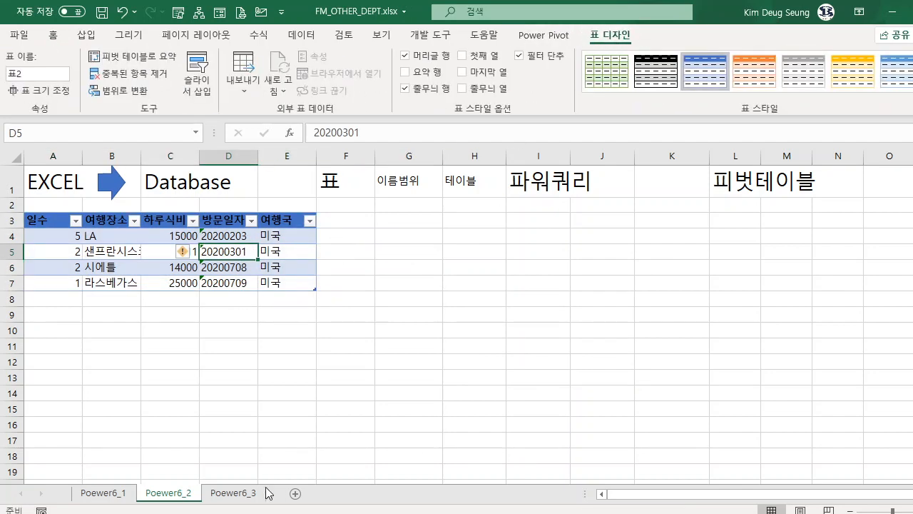
Convert the data range A3:E11 on sheet Poewer6_3 into a table with its header row.
click(239, 493)
click(228, 267)
key(alt+n)
key(t)
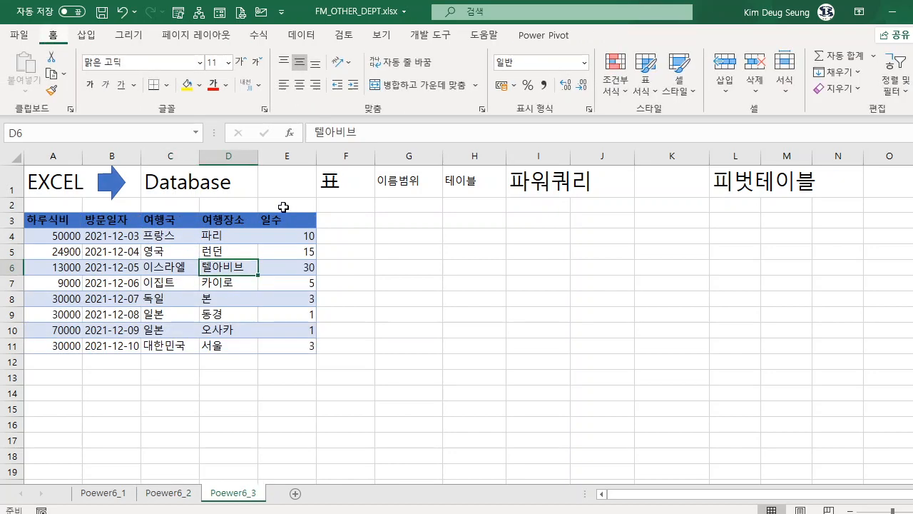
click(558, 371)
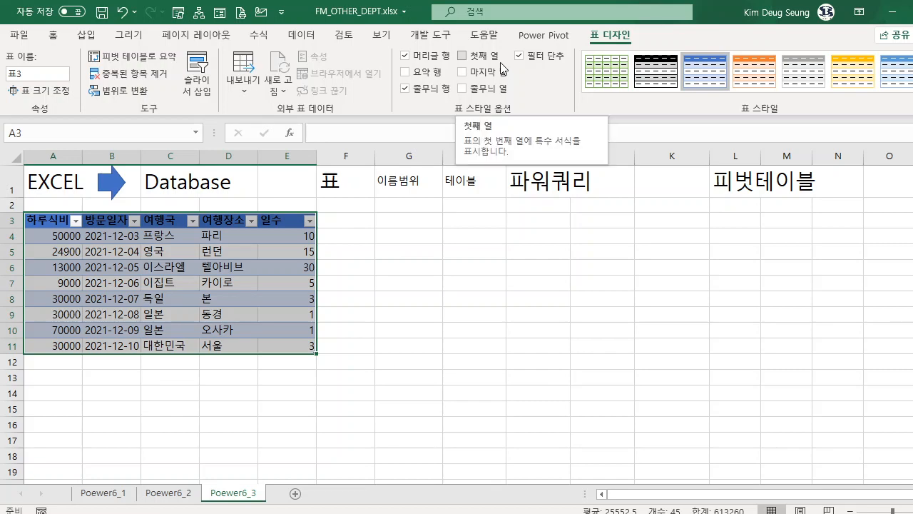
Create a blank query and open it in the Power Query editor.
click(296, 33)
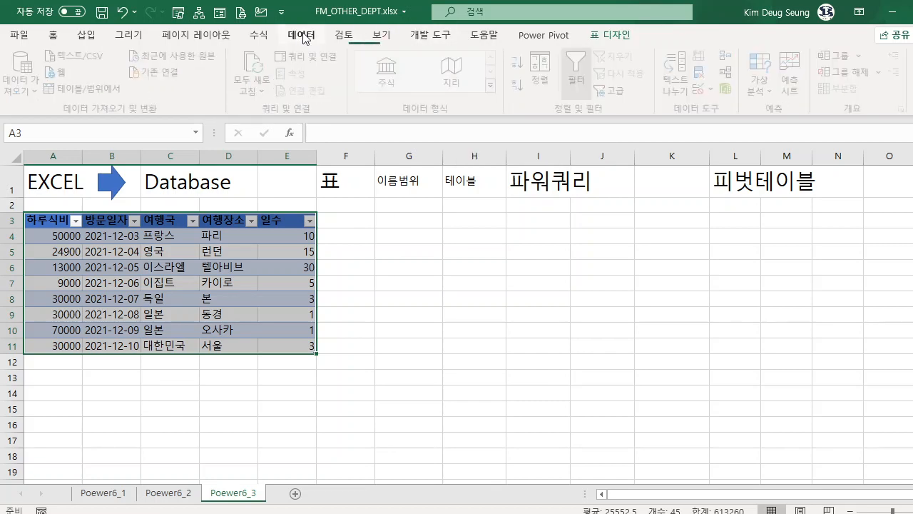
click(32, 91)
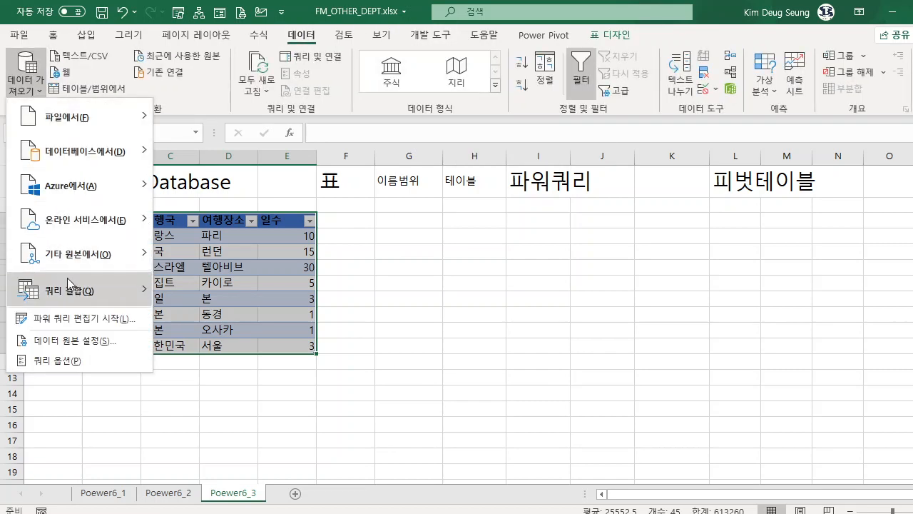
mouse_move(89, 257)
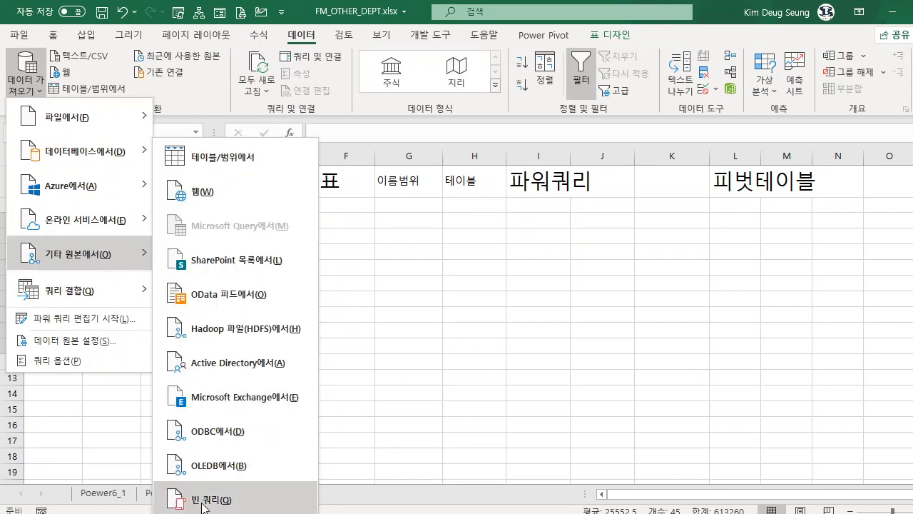
click(182, 494)
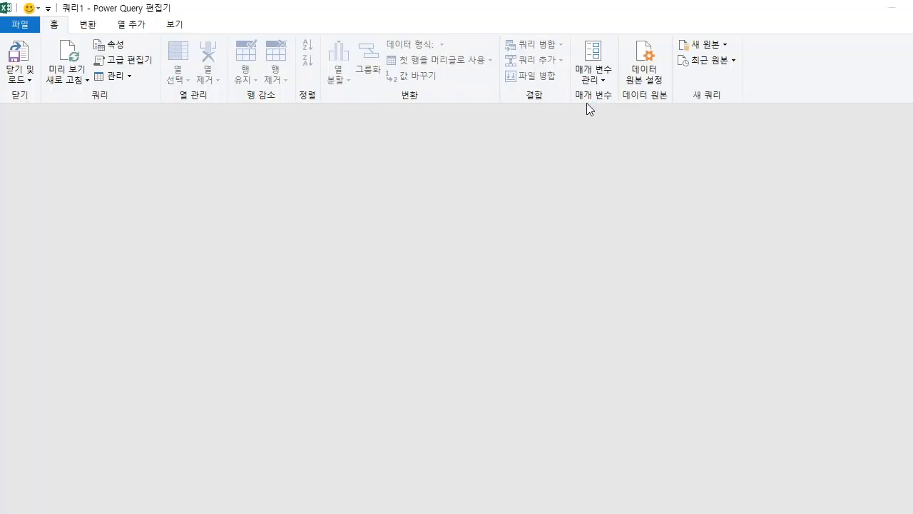
List the workbook's tables with the query formula = Excel.CurrentWorkbook() and discard the query when closing the editor.
click(191, 121)
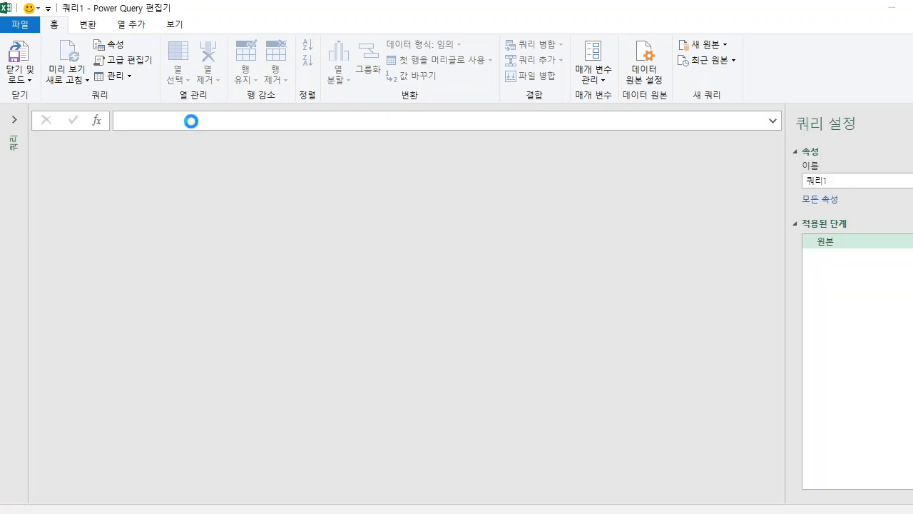
text(=)
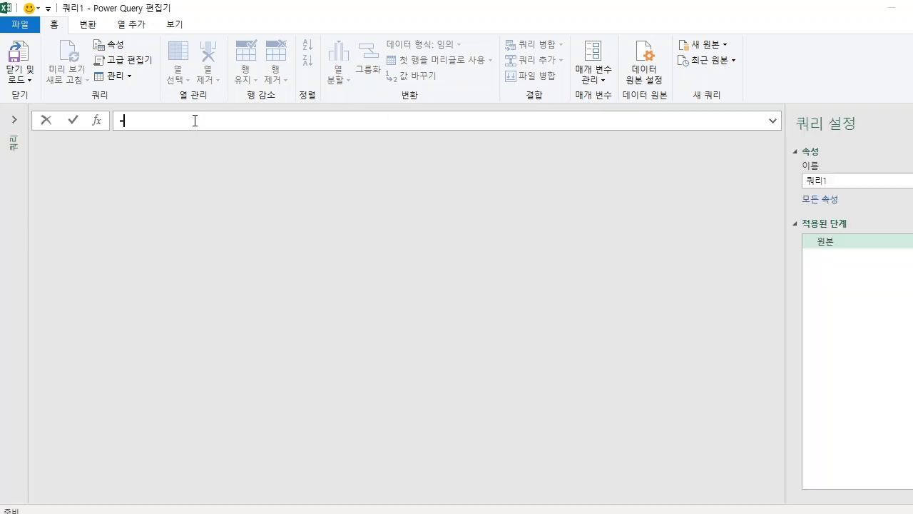
text(excel)
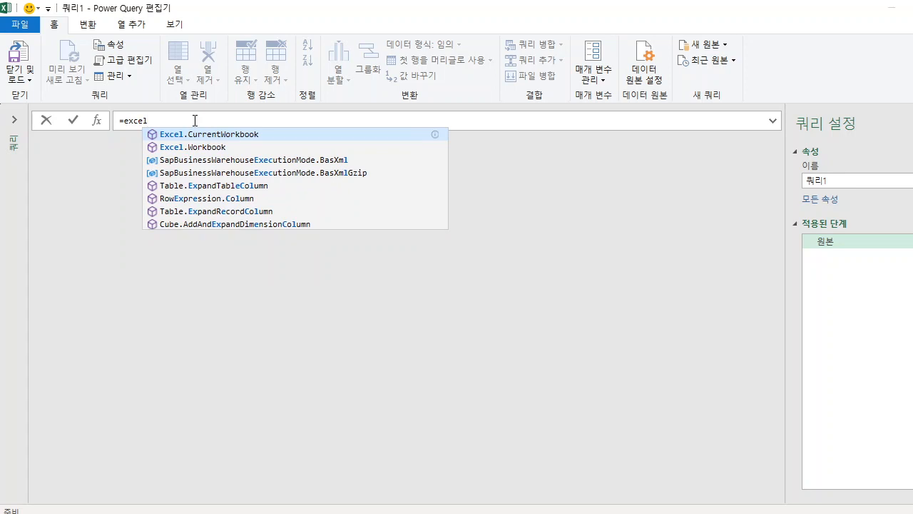
text(.)
click(218, 134)
key(Return)
click(251, 121)
text(())
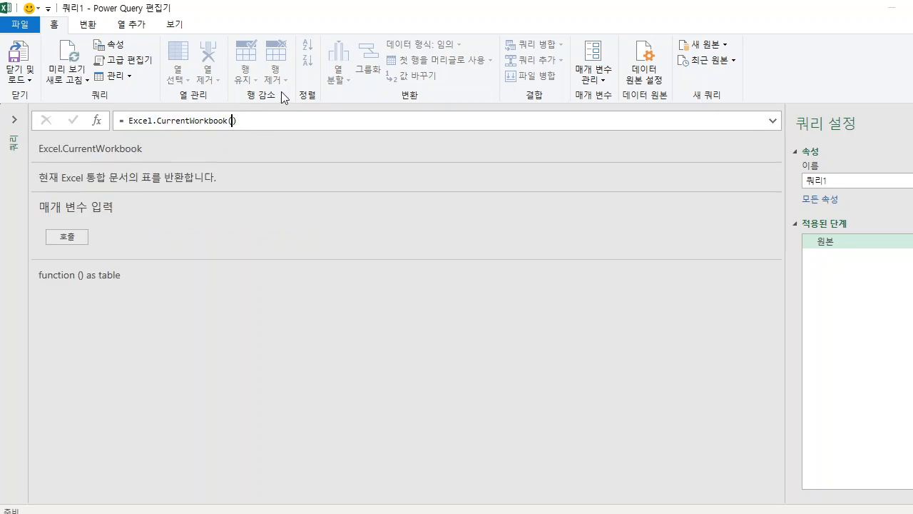
key(Return)
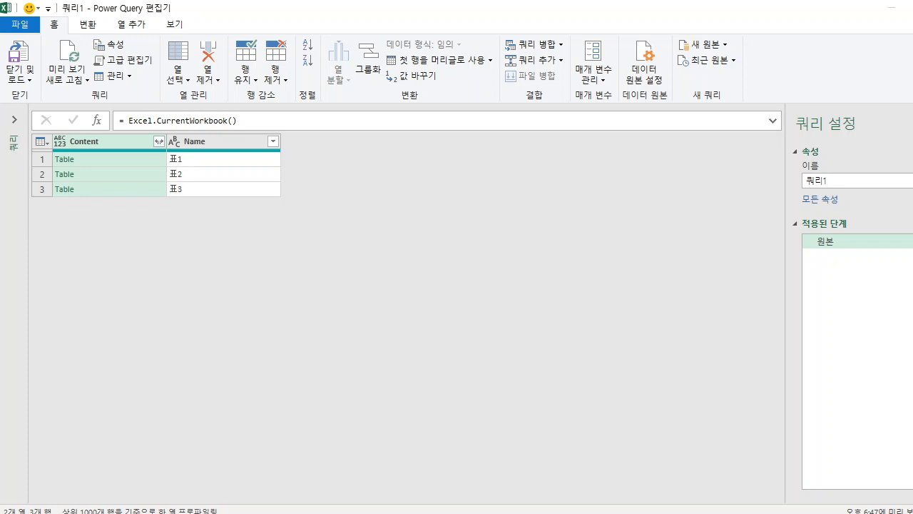
key(alt+F4)
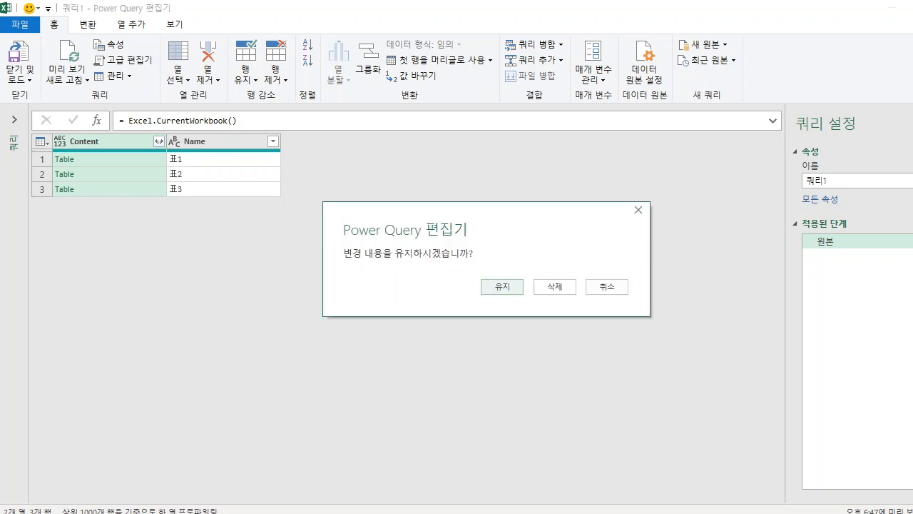
click(551, 289)
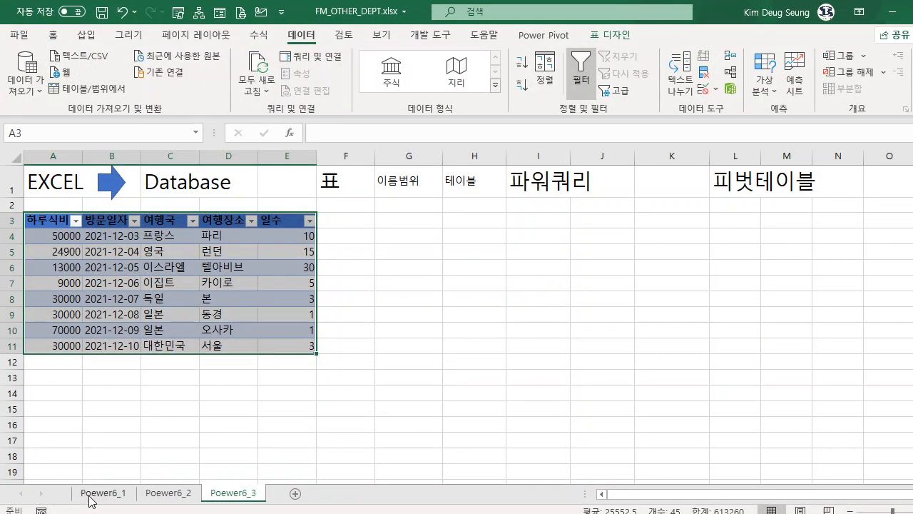
Review the tables and their column order on sheets Poewer6_1, Poewer6_2 and Poewer6_3.
click(85, 496)
click(174, 500)
click(229, 498)
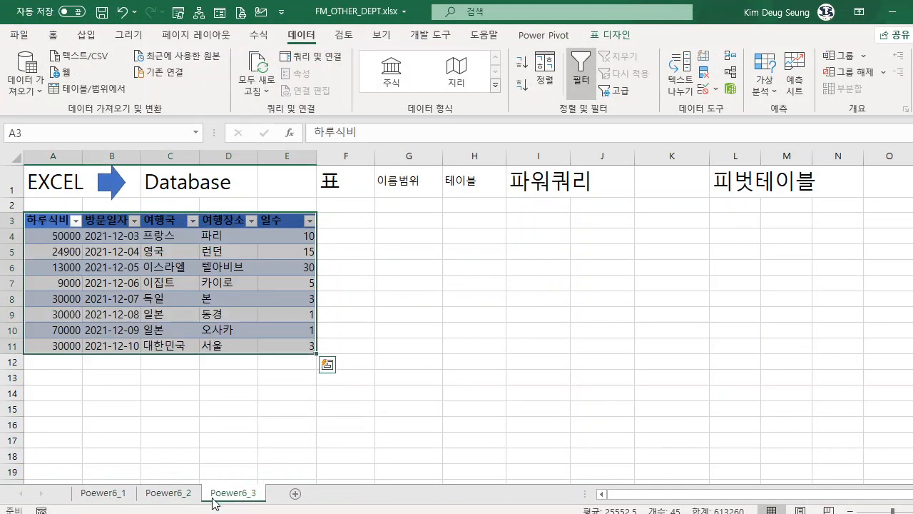
click(173, 500)
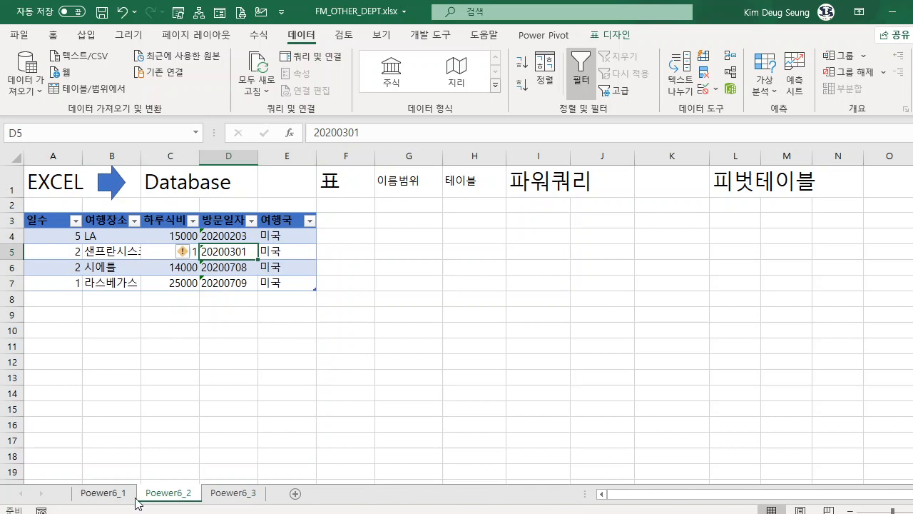
click(65, 234)
drag(65, 233, 299, 283)
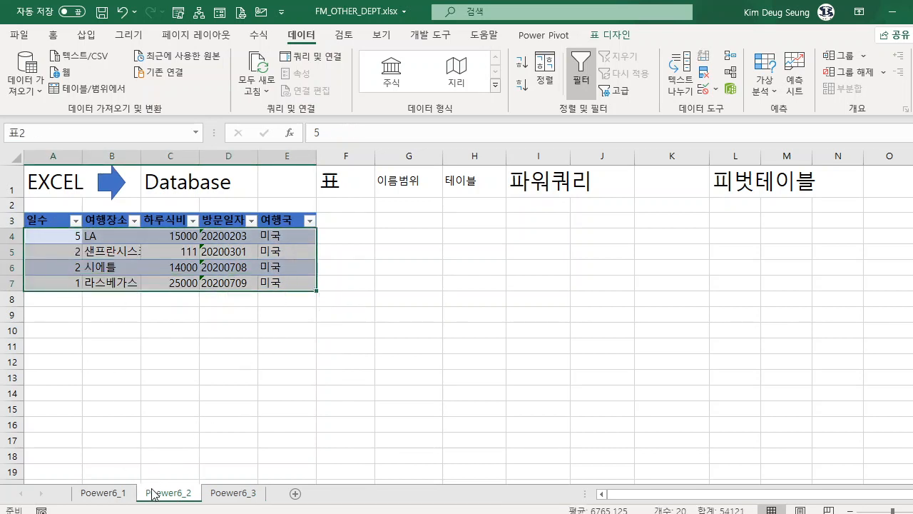
click(246, 500)
click(178, 492)
click(114, 493)
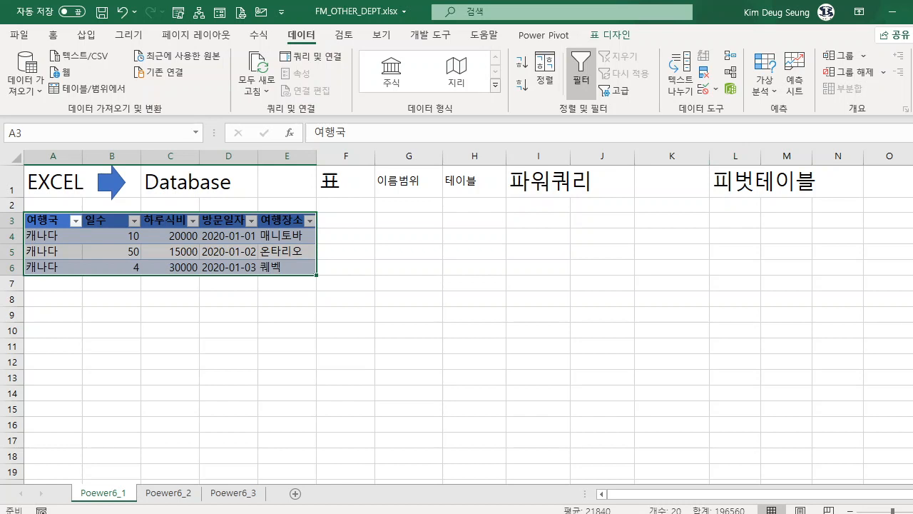
Close FM_OTHER_DEPT.xlsx without saving the changes.
key(alt+F4)
click(487, 287)
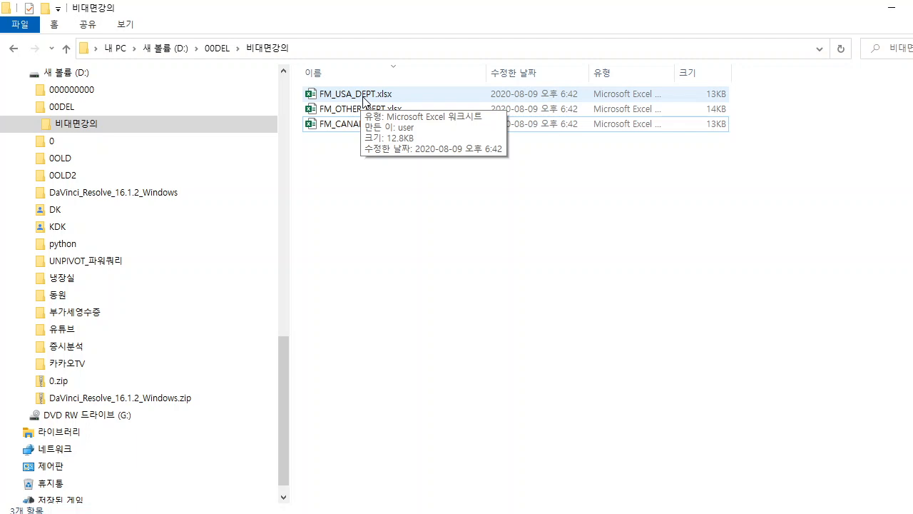
Convert the range A3:E7 in FM_USA_DEPT.xlsx into a table with its header row, and save and close the workbook.
double_click(363, 97)
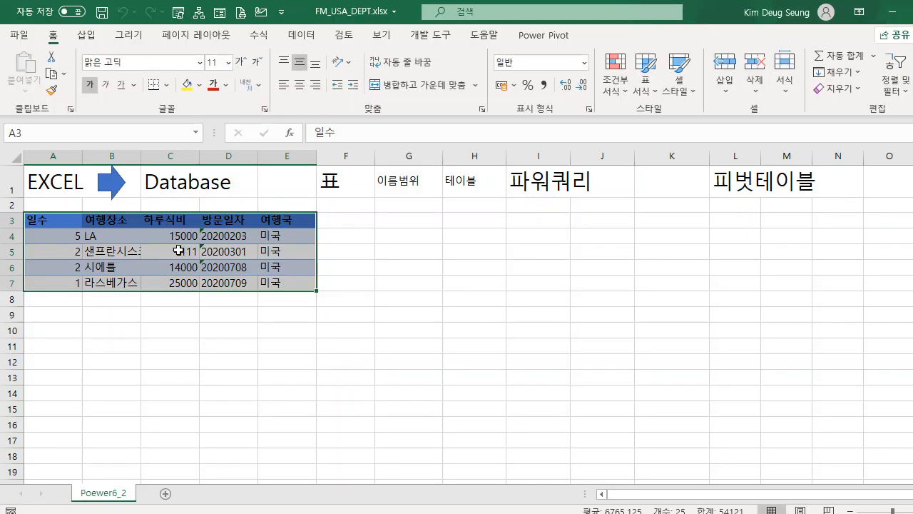
click(60, 220)
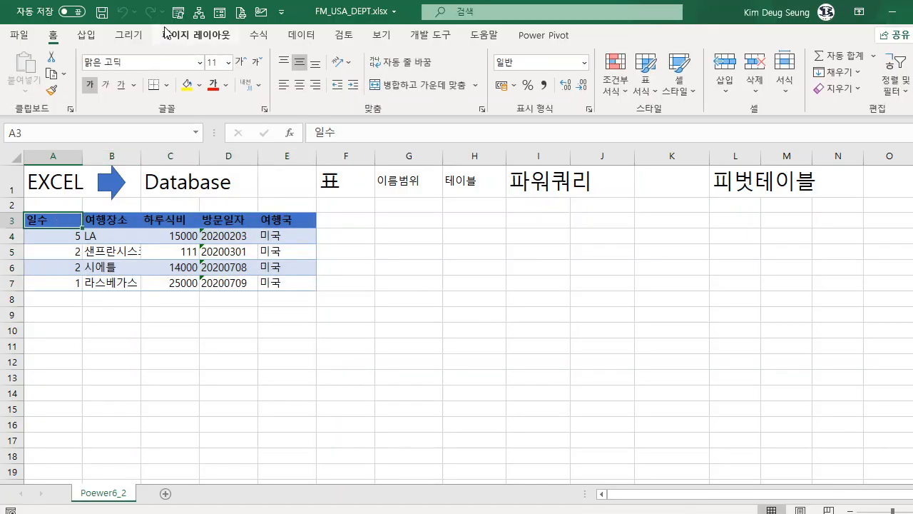
key(alt+n)
key(t)
key(Return)
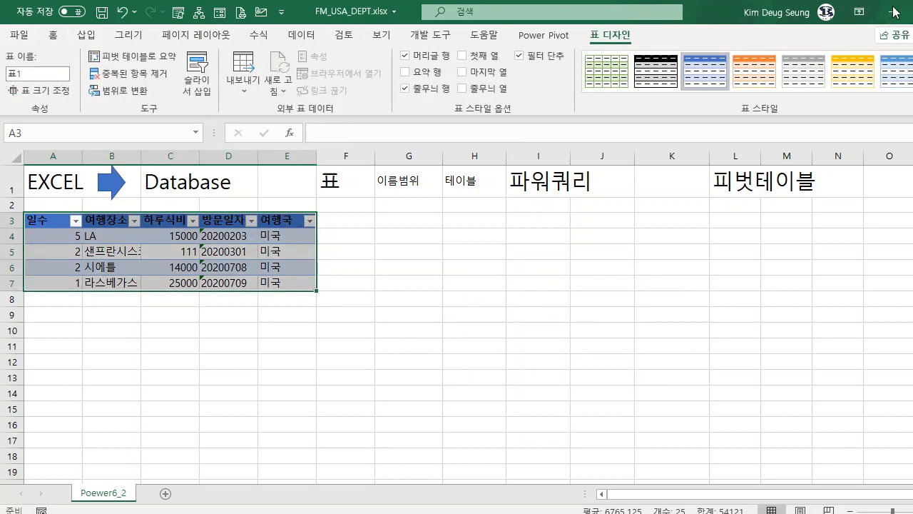
click(102, 11)
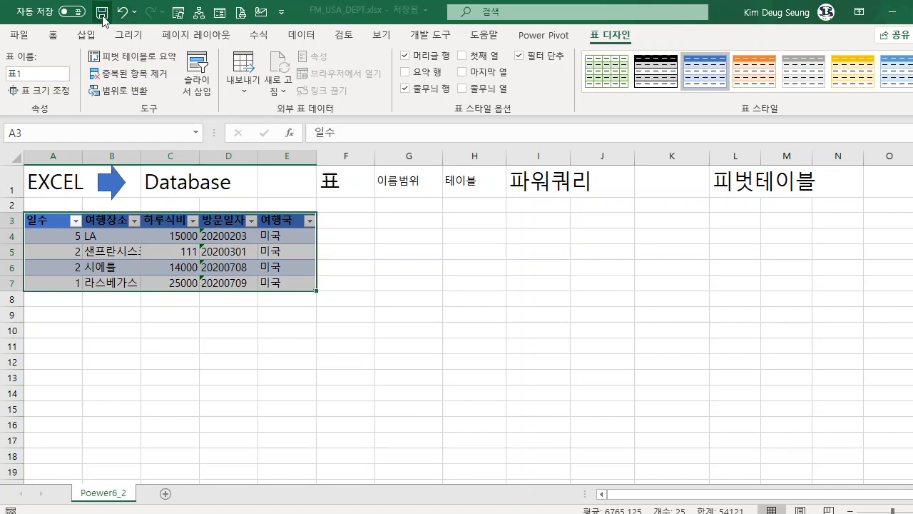
key(alt+F4)
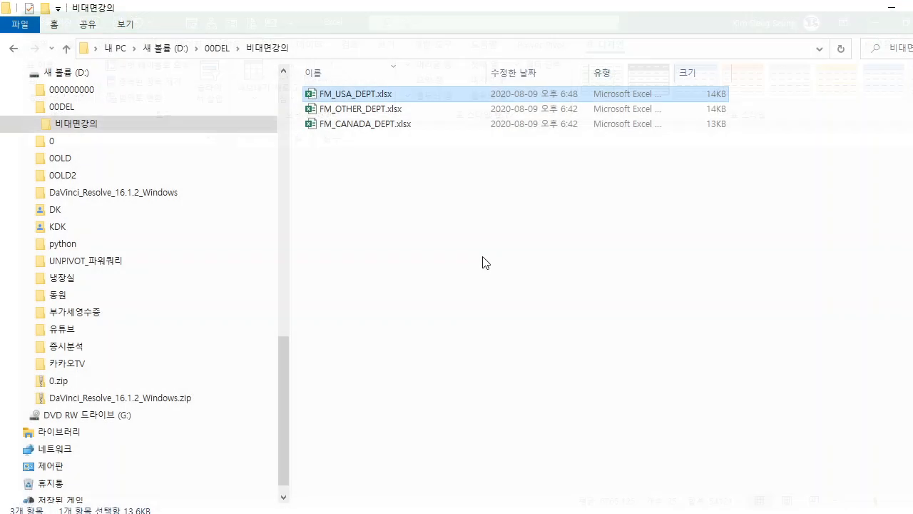
Convert the range A3:E11 in FM_OTHER_DEPT.xlsx into a table with its header row, and save and close the workbook.
double_click(367, 110)
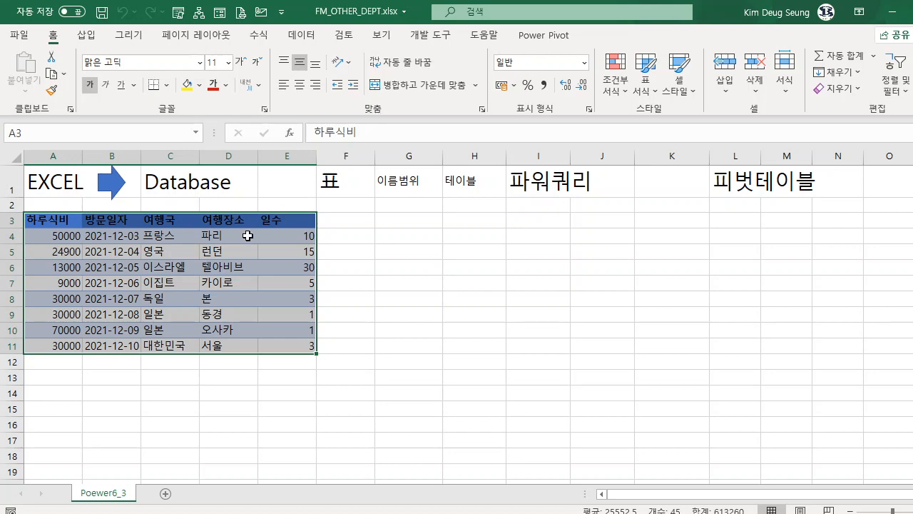
key(alt+n)
key(t)
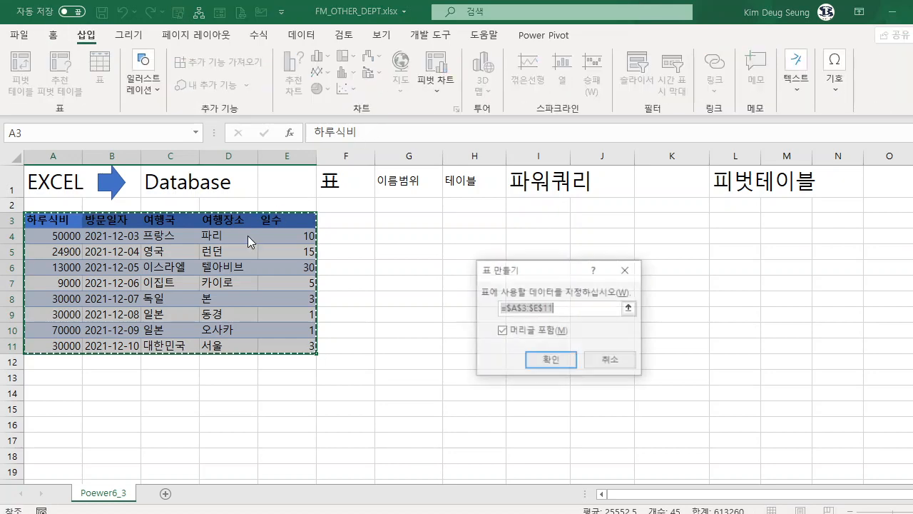
key(Return)
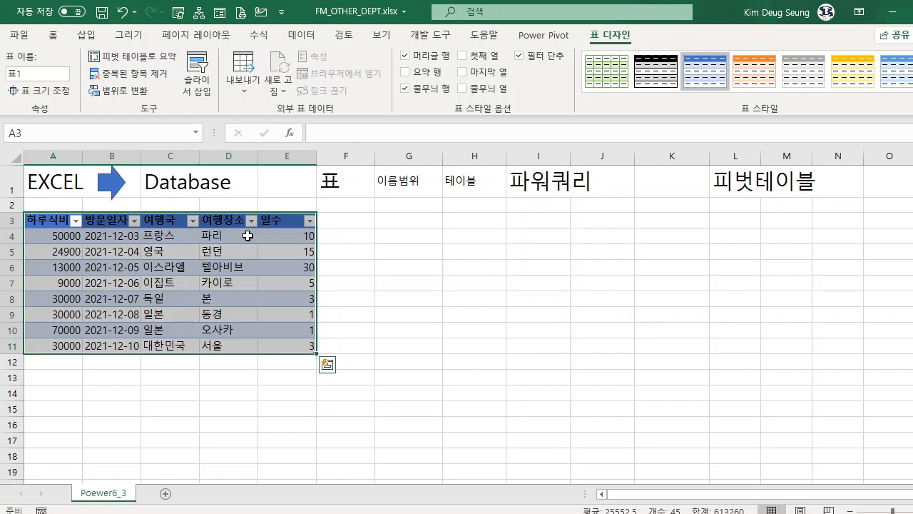
click(20, 34)
click(44, 194)
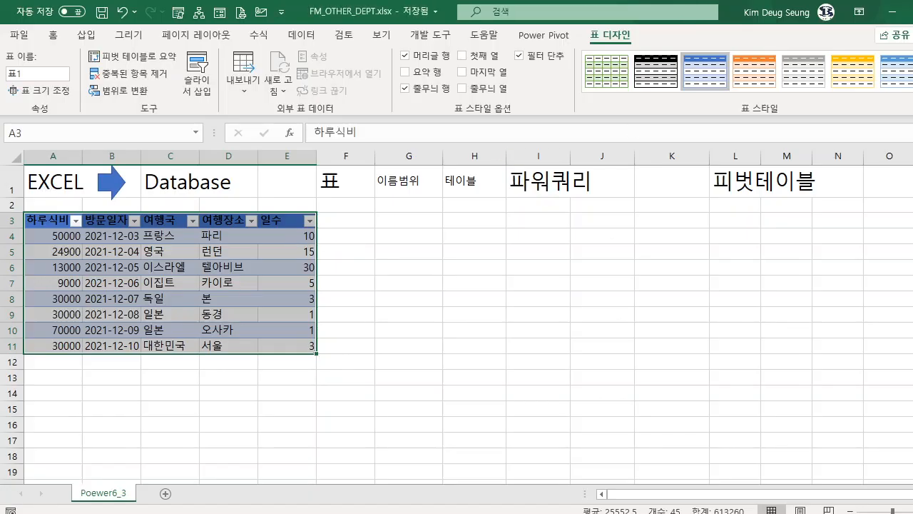
key(alt+F4)
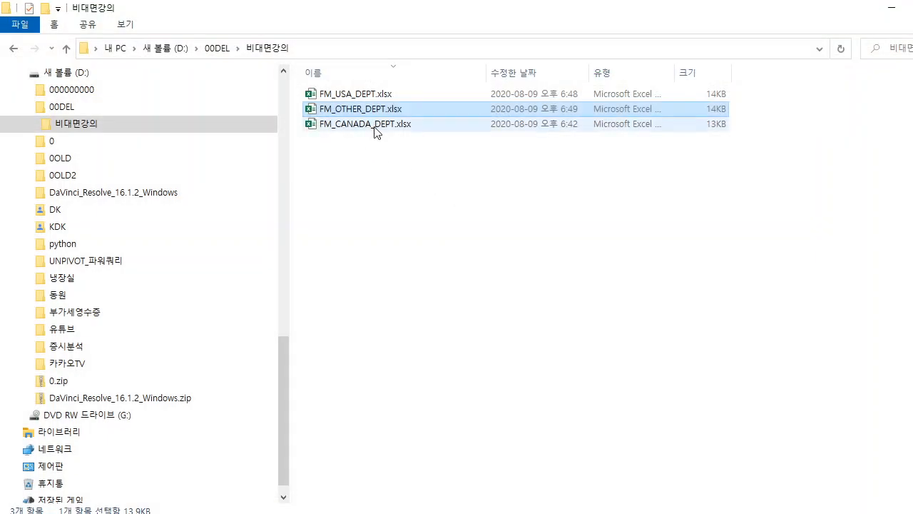
Convert the range A3:E6 in FM_CANADA_DEPT.xlsx into a table with its header row and save the workbook.
double_click(376, 127)
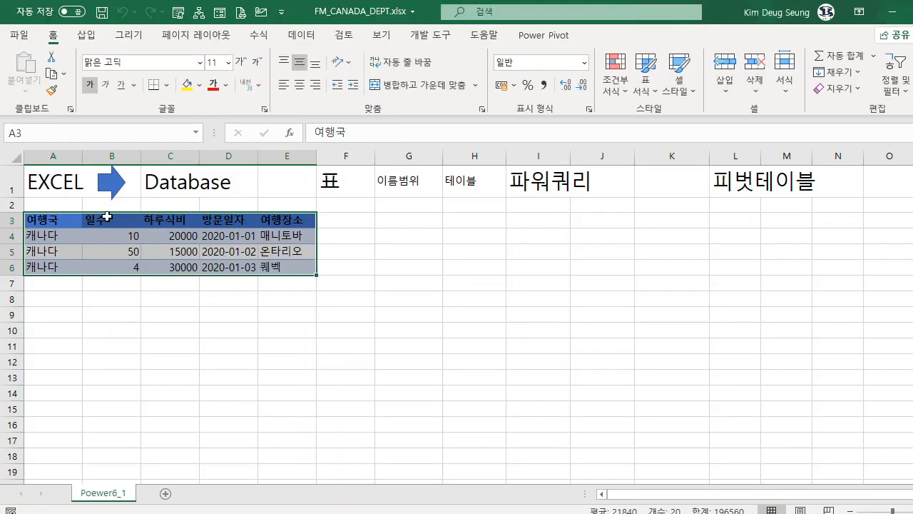
key(alt+n)
key(t)
key(Return)
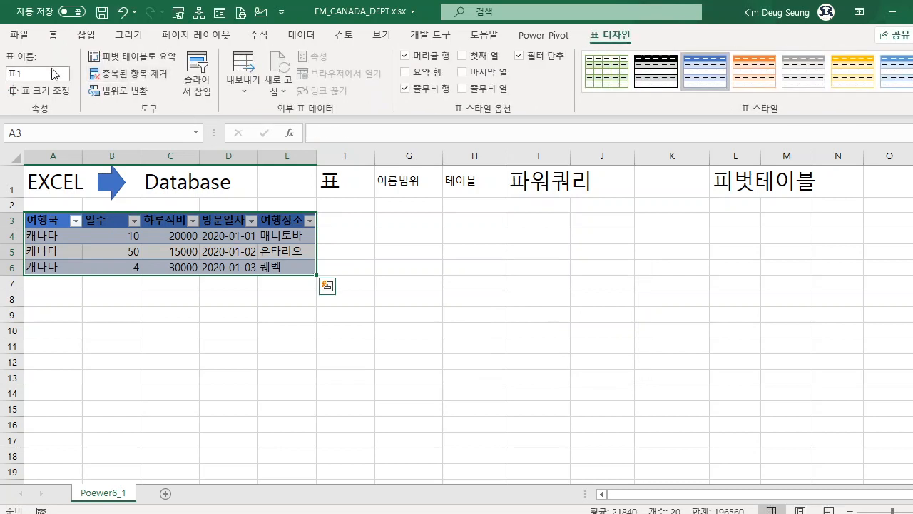
click(102, 13)
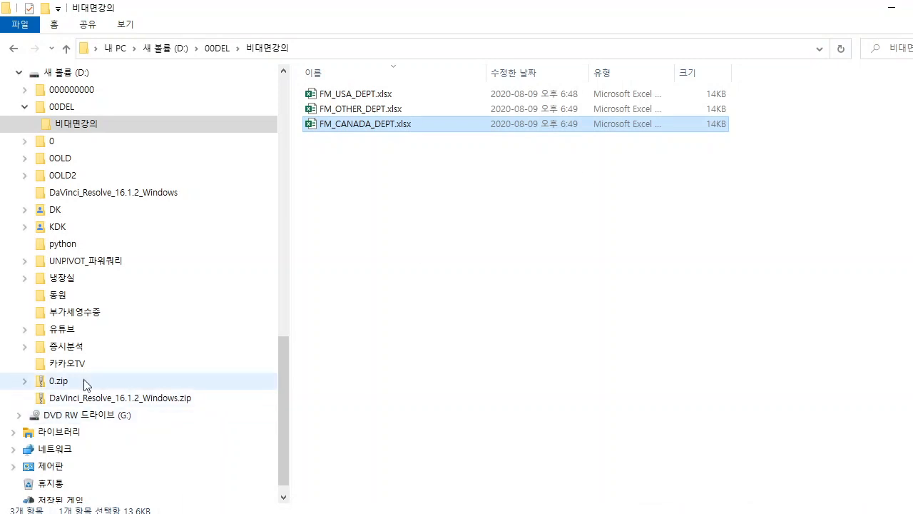
Check the contents of the 00DEL folder and its 비대면강의 subfolder.
click(74, 111)
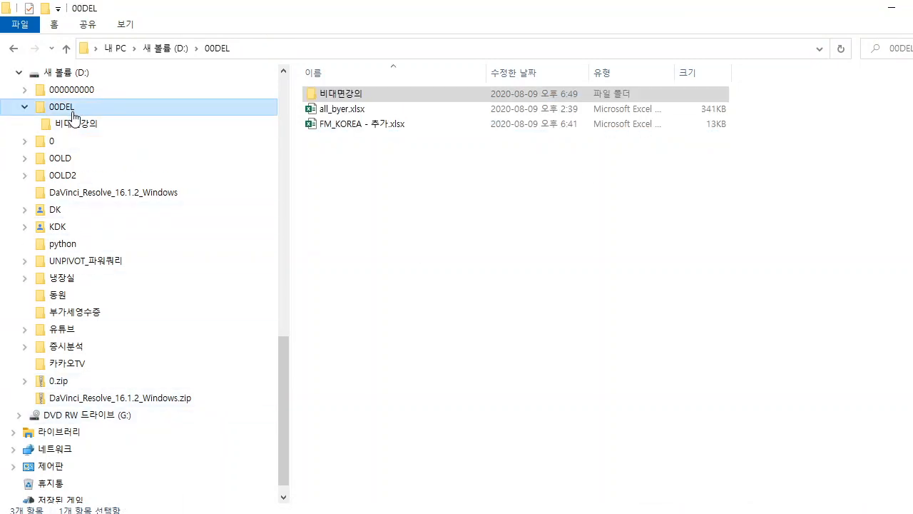
click(79, 129)
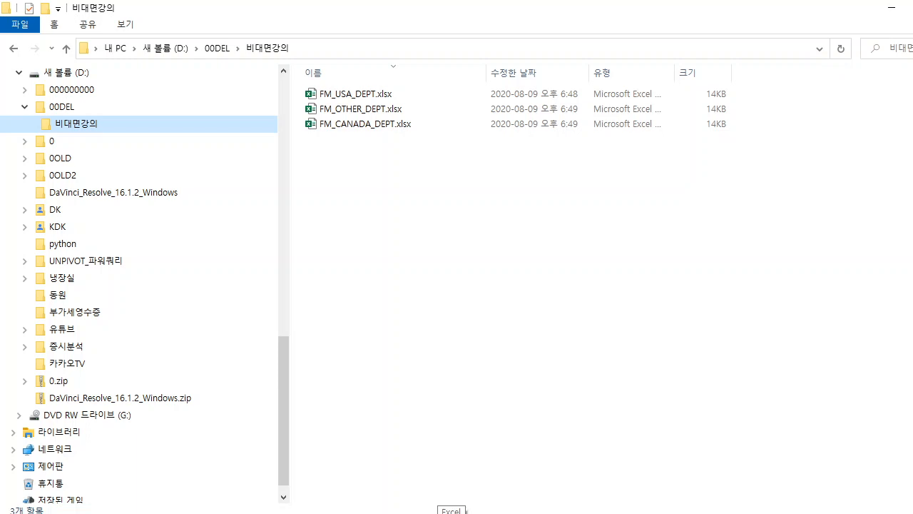
Switch to Excel and create a new blank workbook.
click(465, 511)
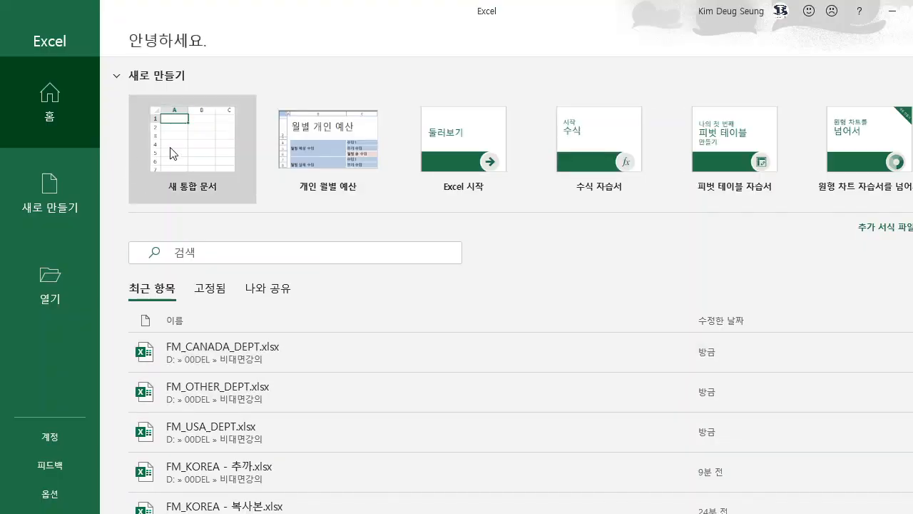
click(173, 152)
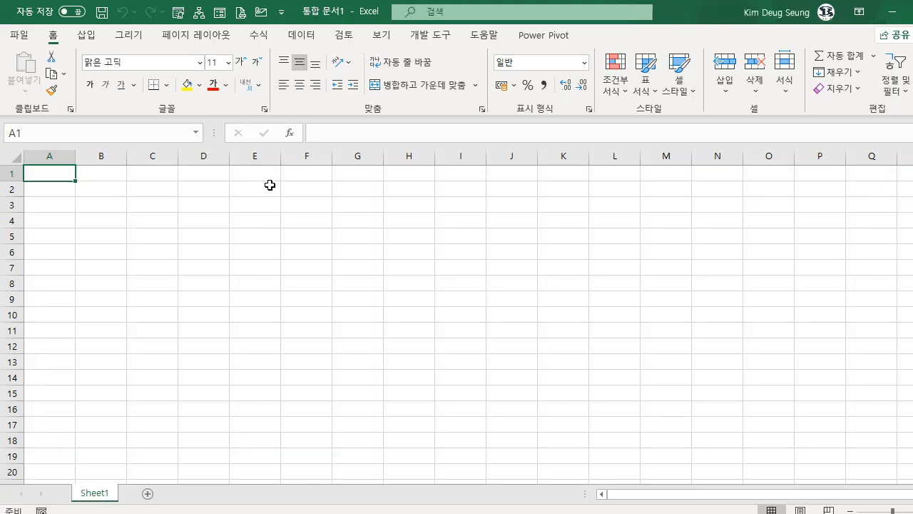
click(301, 35)
click(39, 91)
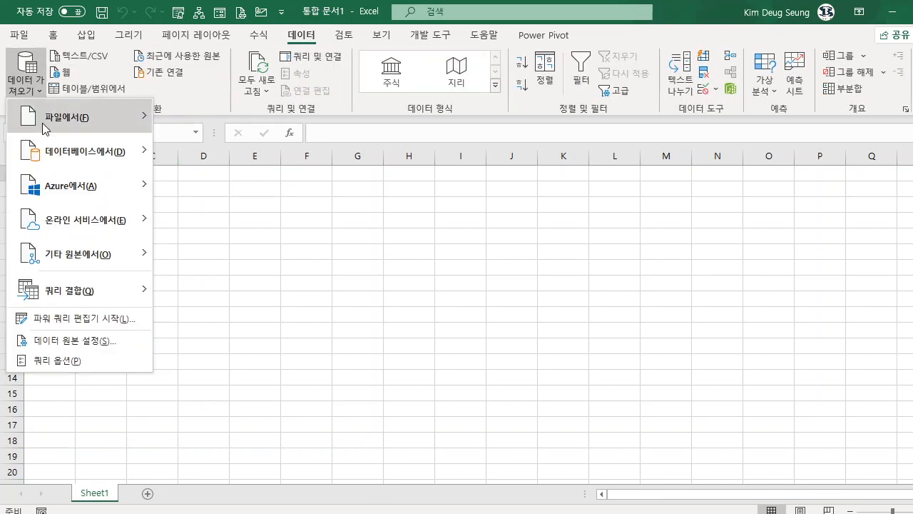
mouse_move(104, 255)
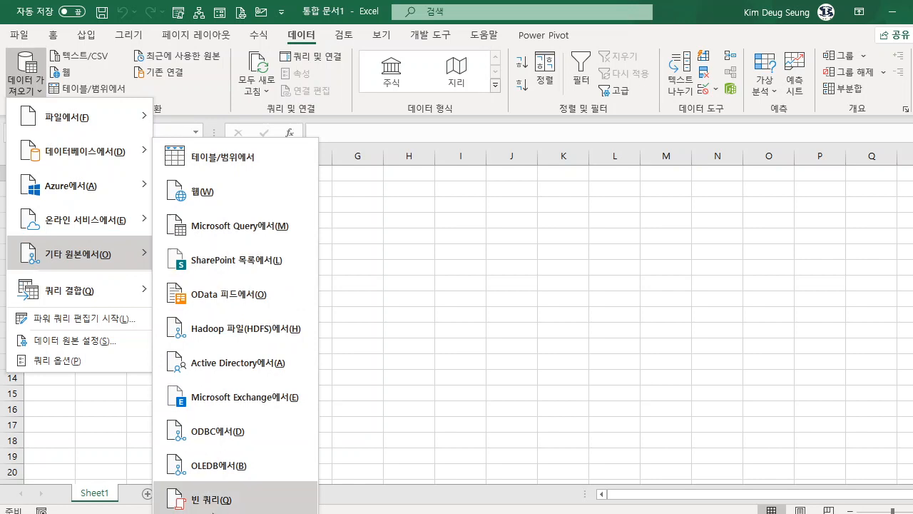
click(307, 41)
double_click(307, 41)
click(308, 39)
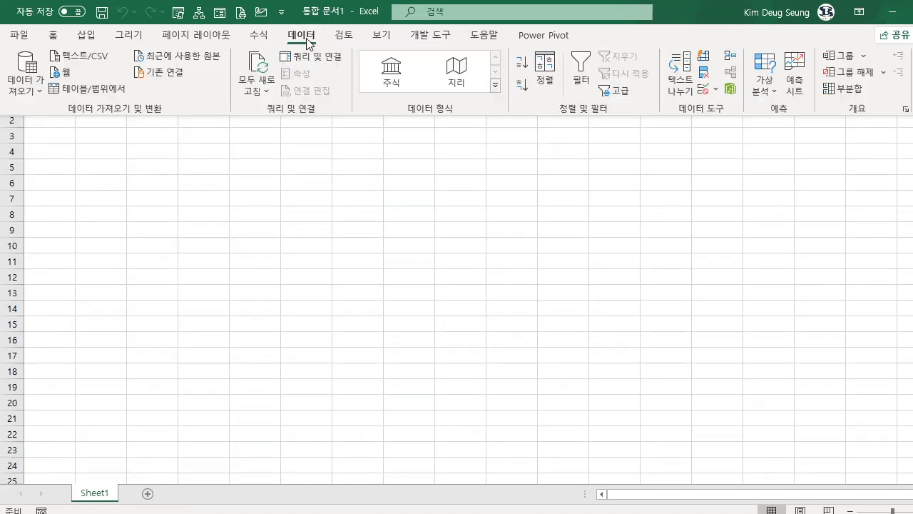
Import the folder D:\00DEL\비대면강의 as a data source and open its file list for transformation in the Power Query Editor.
click(31, 89)
mouse_move(108, 123)
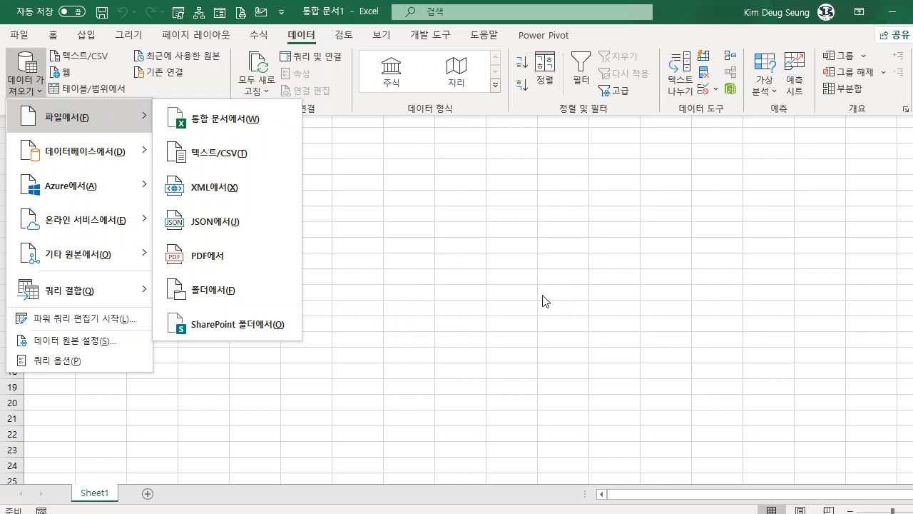
click(214, 290)
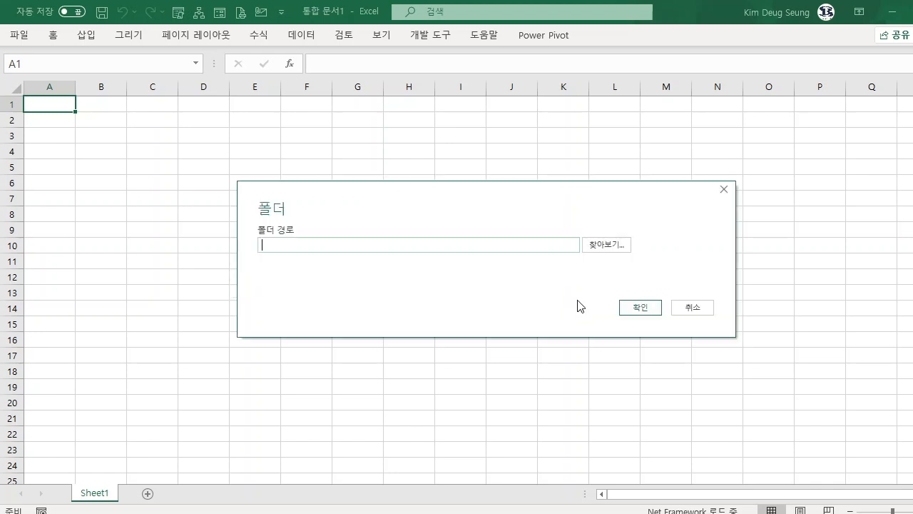
click(605, 249)
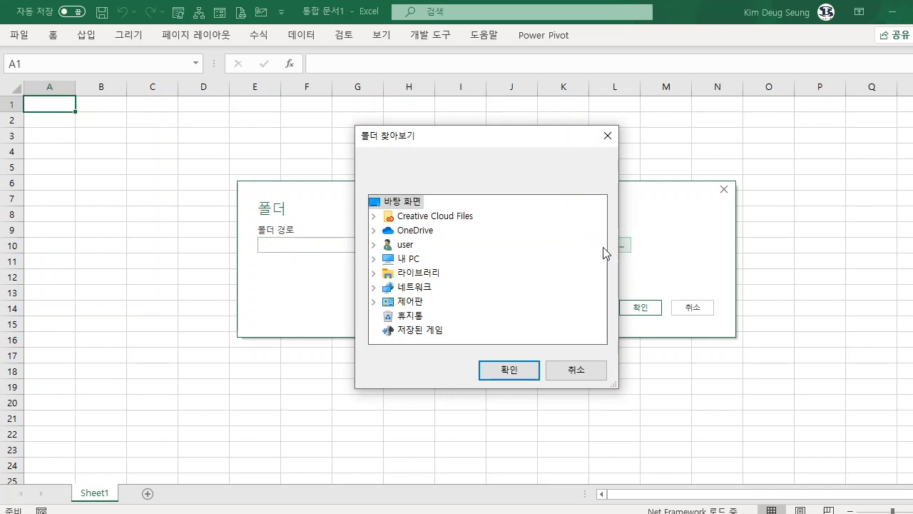
double_click(405, 245)
click(375, 202)
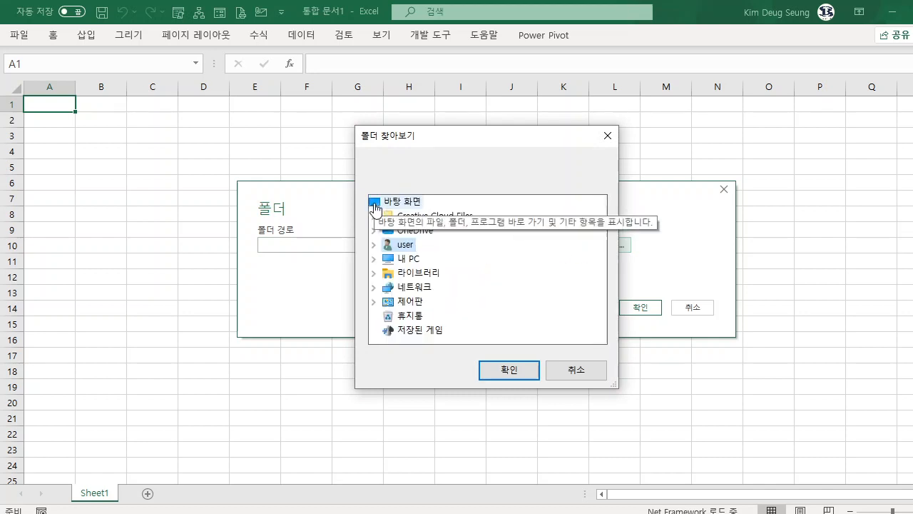
click(404, 259)
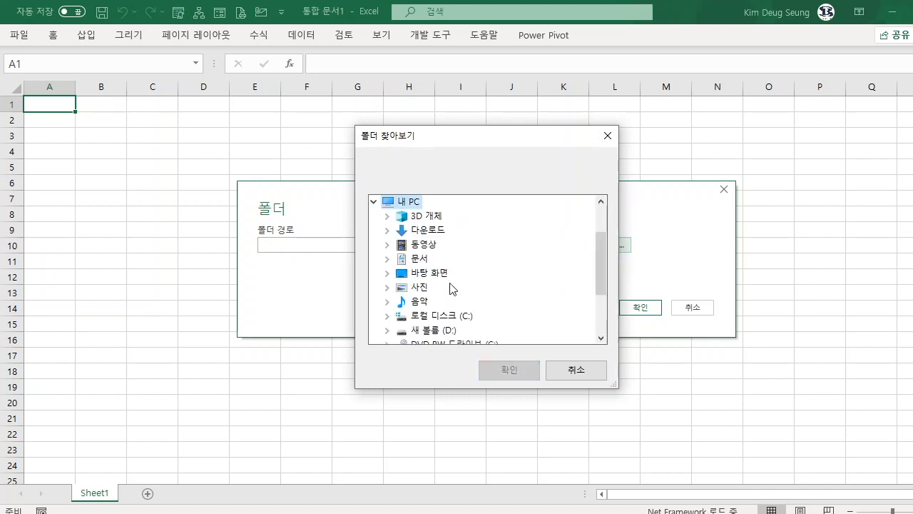
scroll(446, 315, down, 2)
double_click(447, 245)
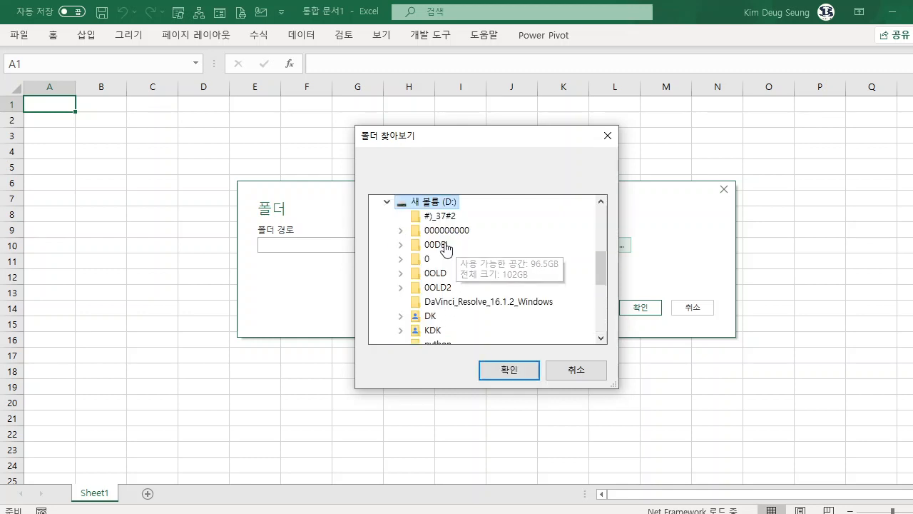
double_click(440, 246)
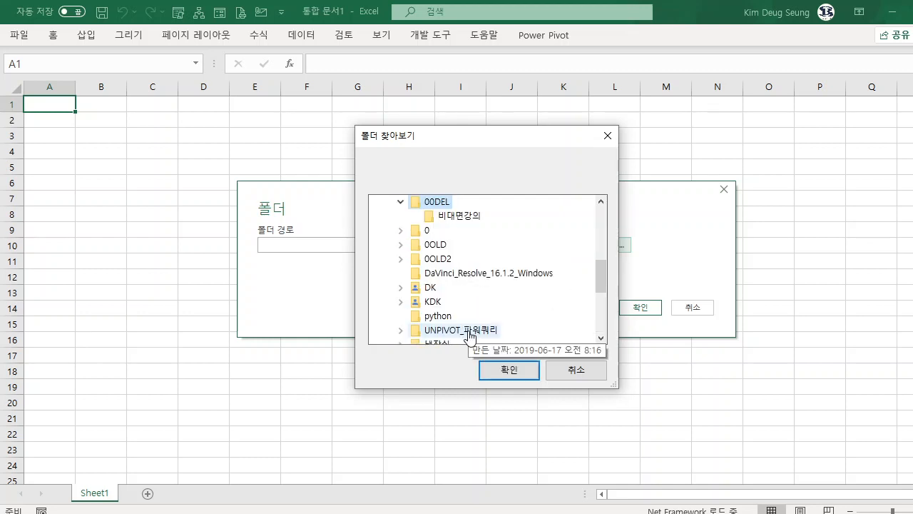
click(459, 221)
click(508, 369)
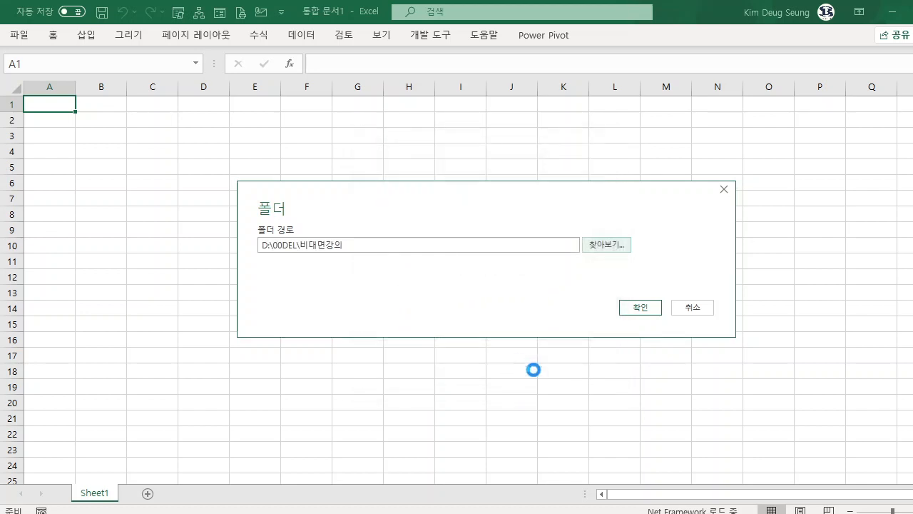
click(650, 308)
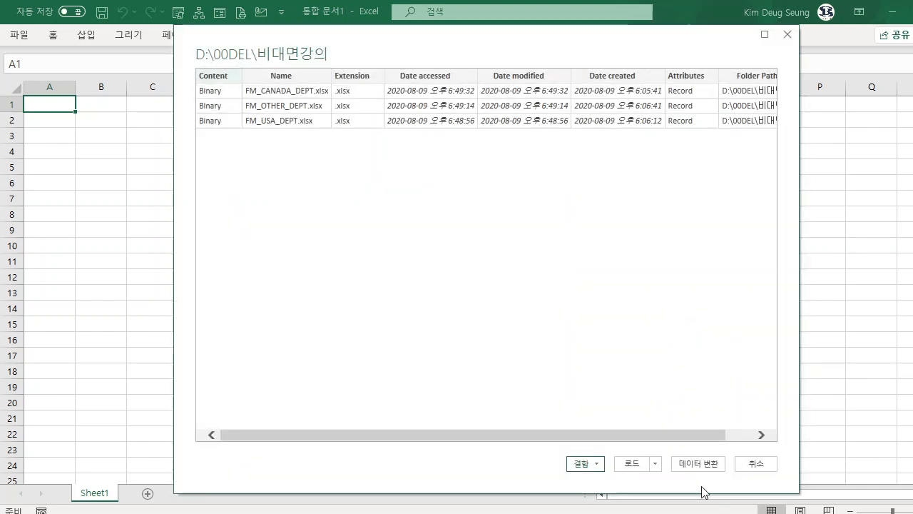
click(699, 464)
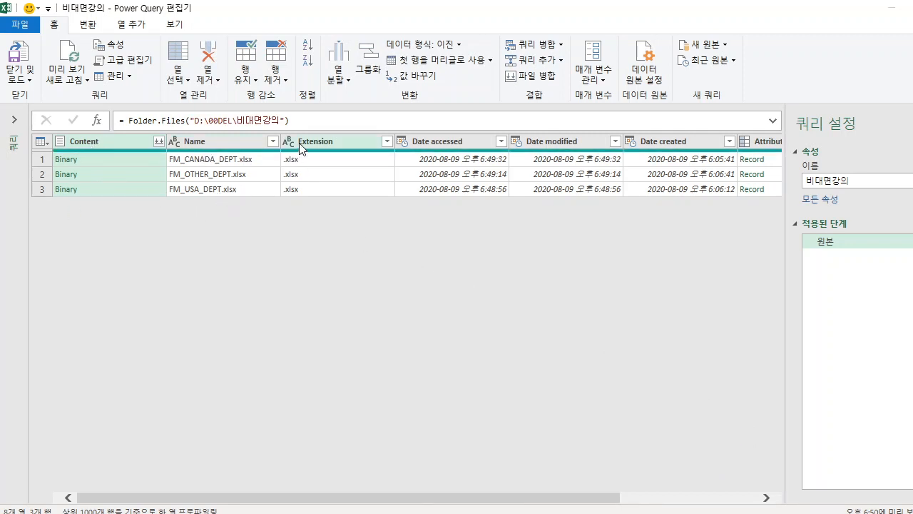
Remove all columns of the file list except Content and Name.
click(205, 141)
click(129, 144)
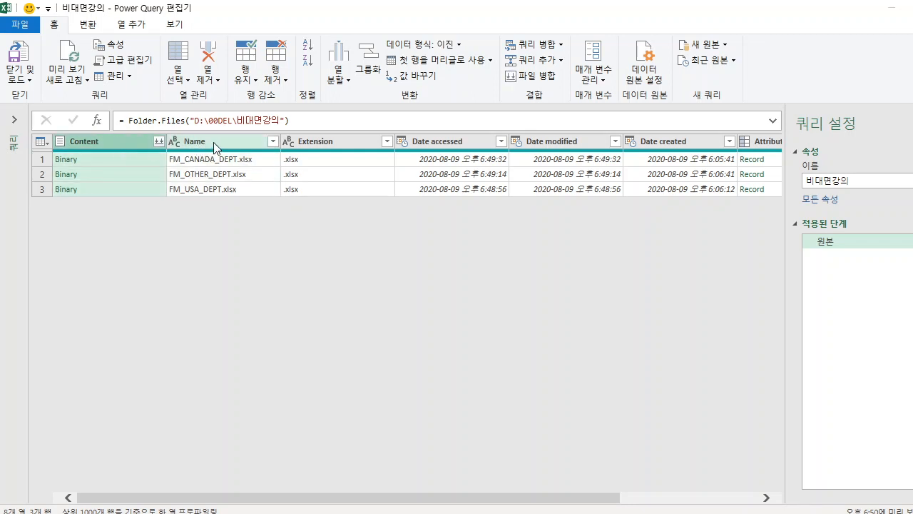
click(214, 143)
click(116, 142)
click(212, 145)
click(107, 139)
click(193, 143)
click(139, 142)
ctrl+click(222, 143)
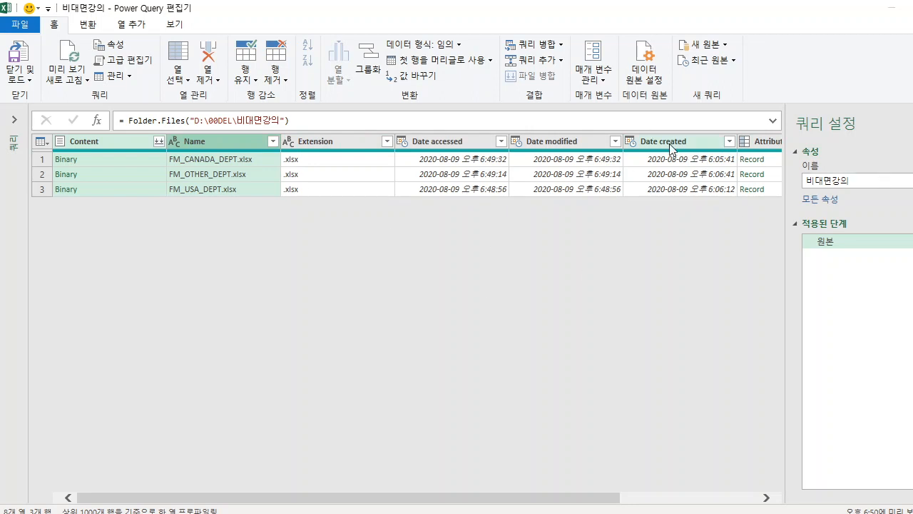
click(208, 82)
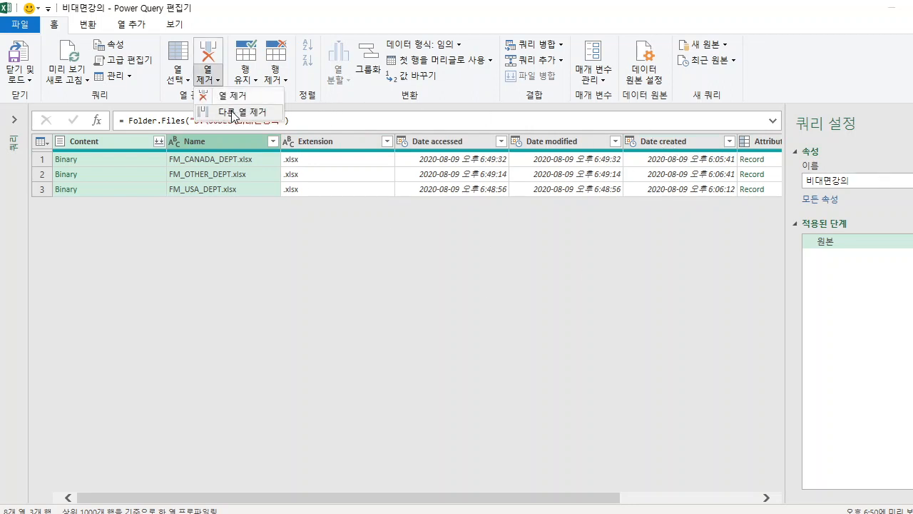
click(229, 112)
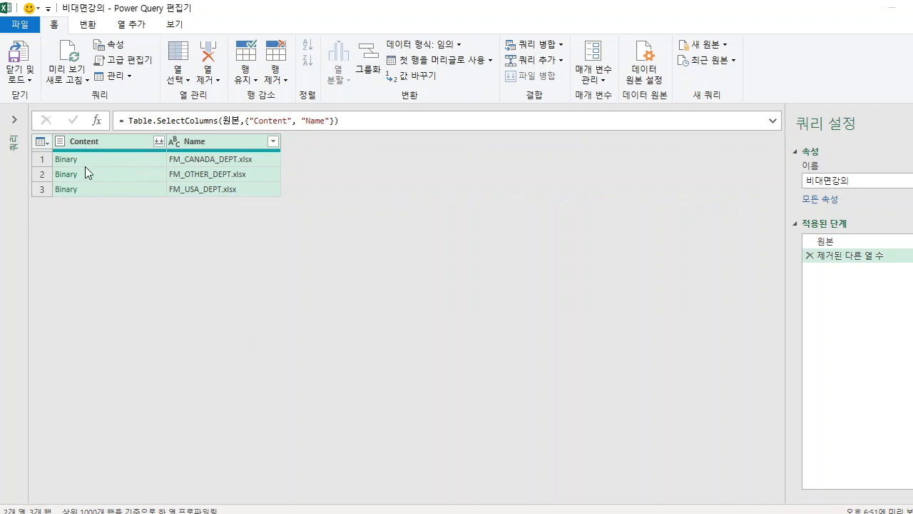
Combine the binary files in the Content column, extracting 표1 with the first file as the sample.
click(159, 143)
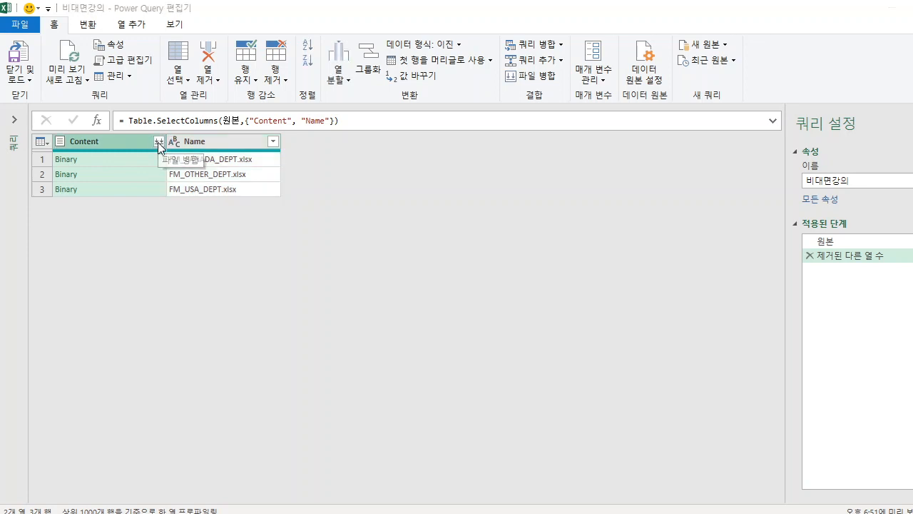
click(159, 142)
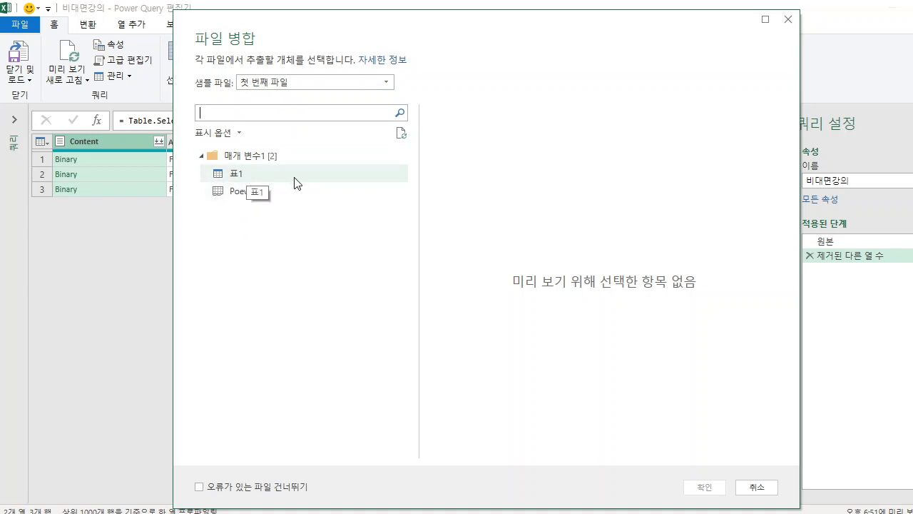
click(264, 181)
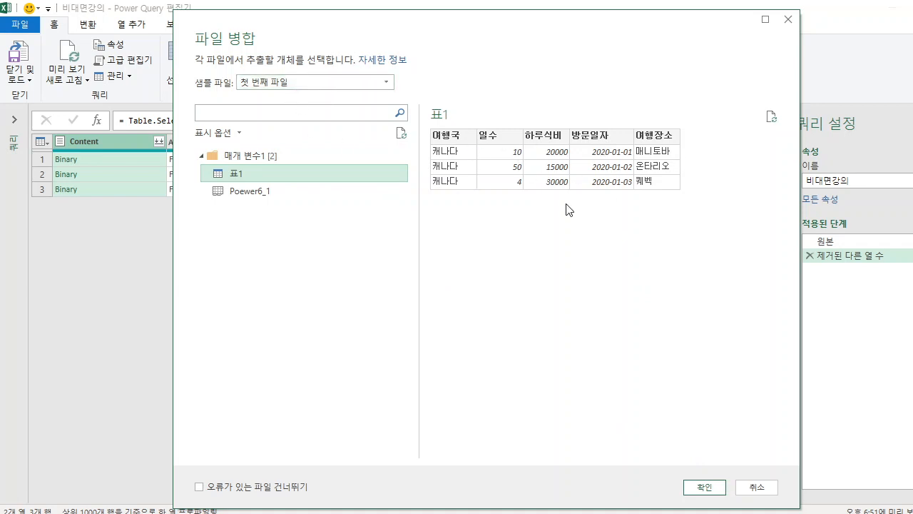
click(706, 489)
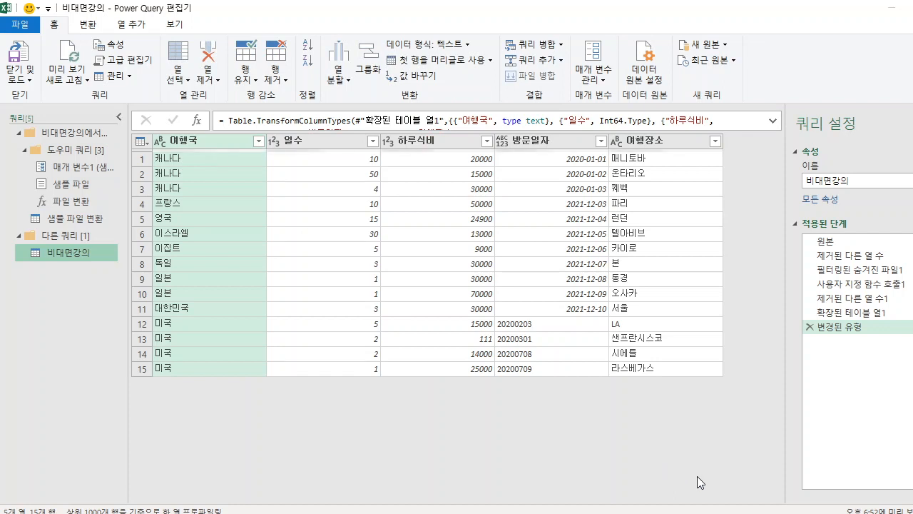
Review the data at each applied query step, from 원본 through 변경된 유형.
click(844, 242)
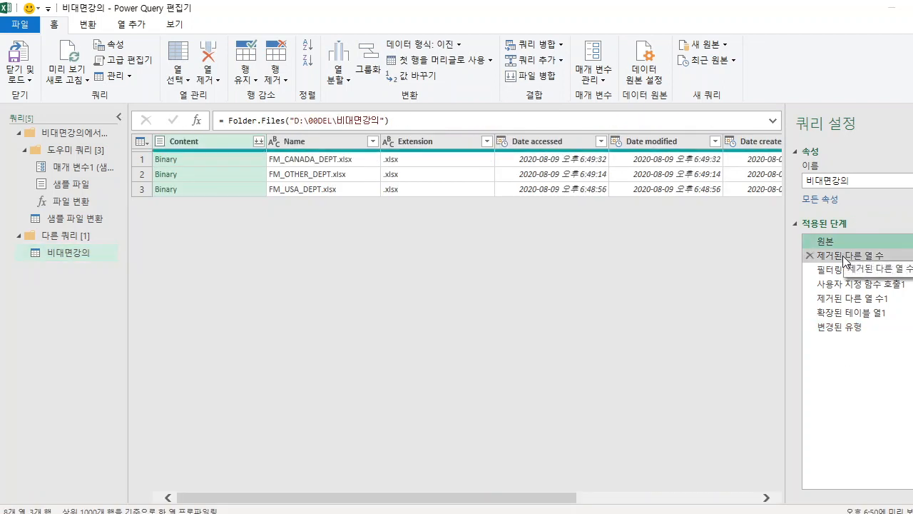
click(844, 255)
click(836, 270)
click(835, 284)
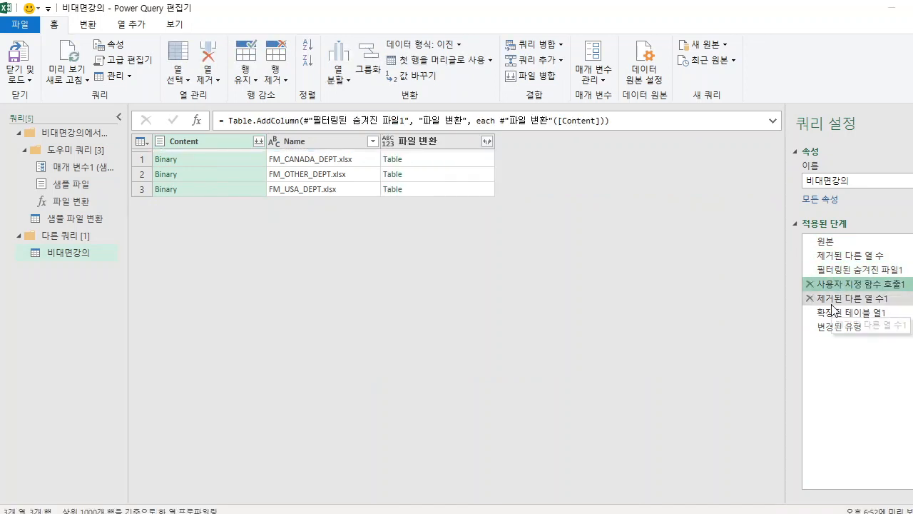
click(833, 298)
click(834, 313)
click(827, 327)
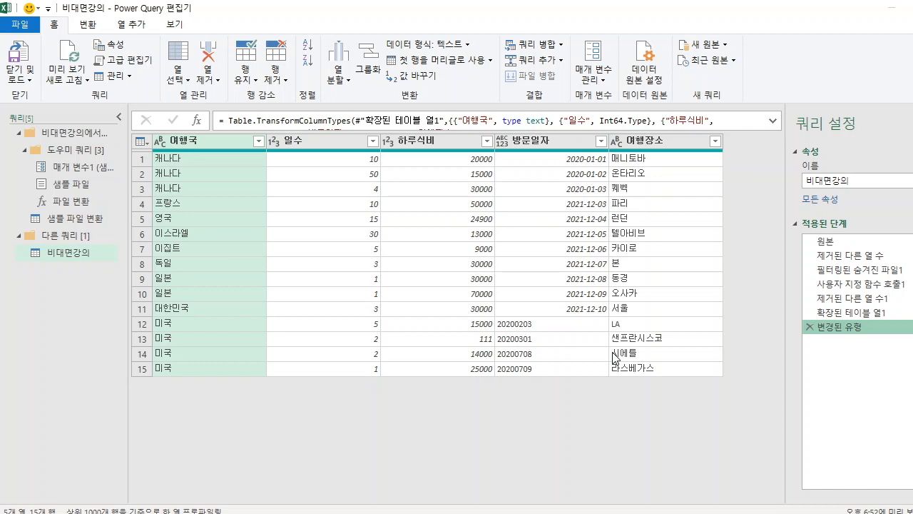
Close the query editor and load the combined travel data into a new worksheet.
click(25, 77)
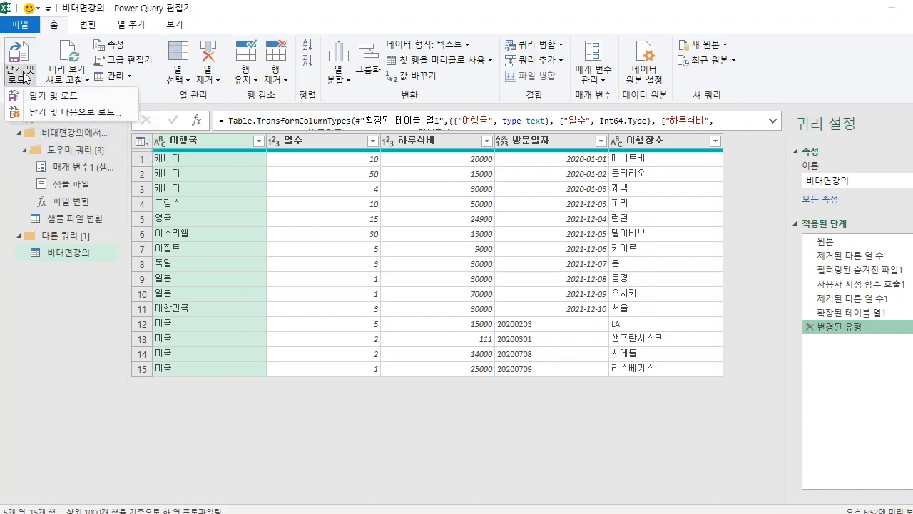
click(52, 97)
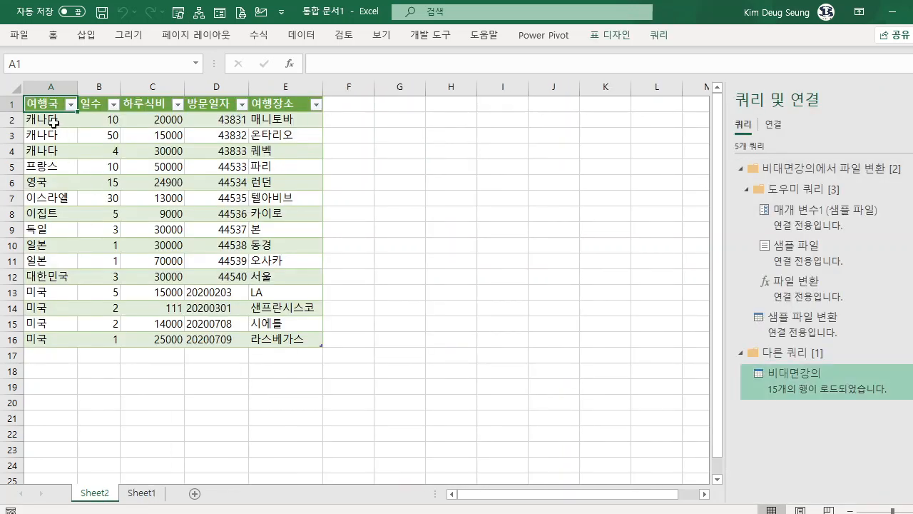
drag(51, 122, 290, 340)
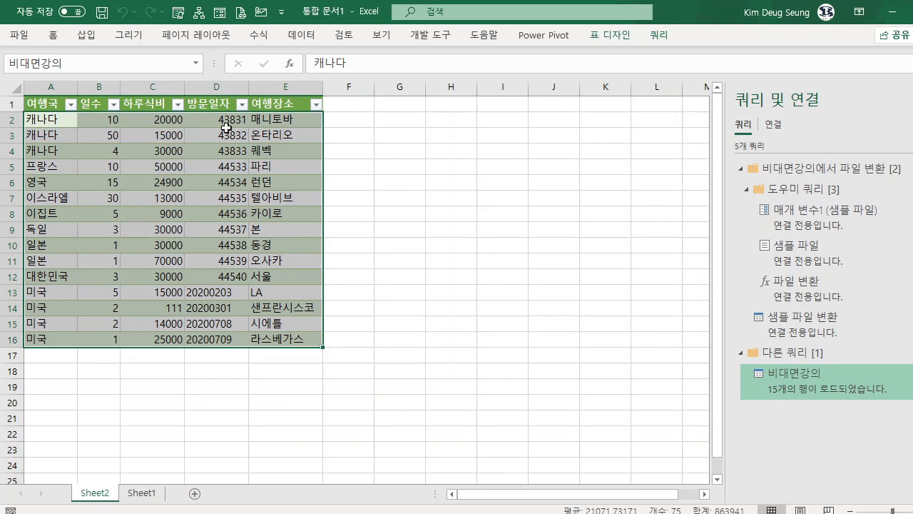
click(396, 167)
drag(45, 104, 271, 340)
Delete the empty worksheet Sheet1 from the workbook.
click(141, 493)
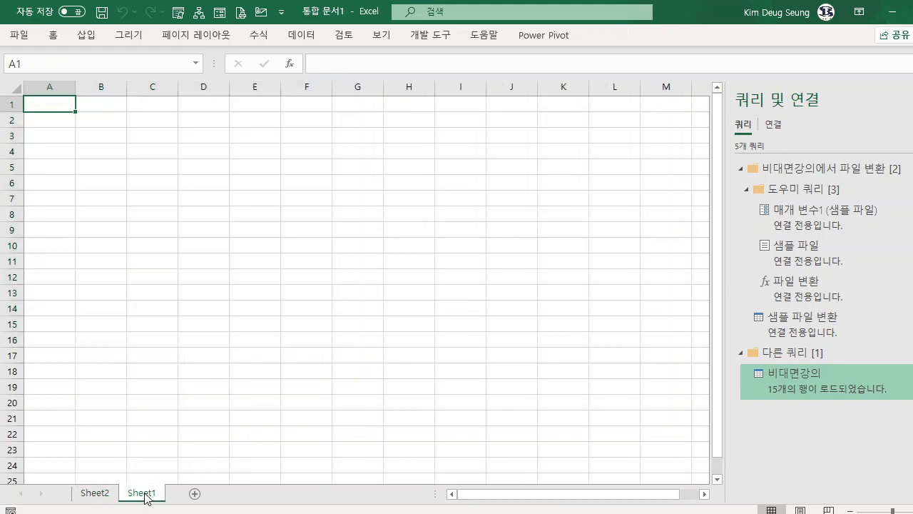
right_click(141, 493)
click(187, 316)
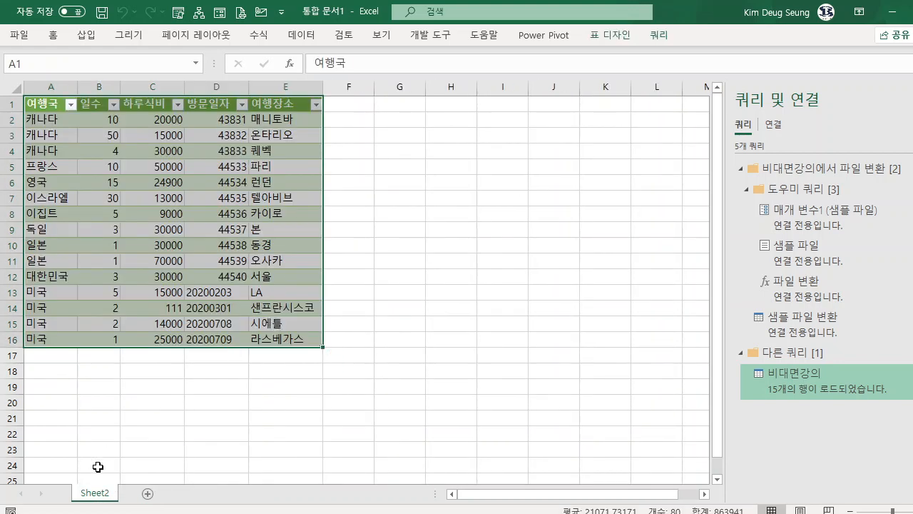
click(408, 335)
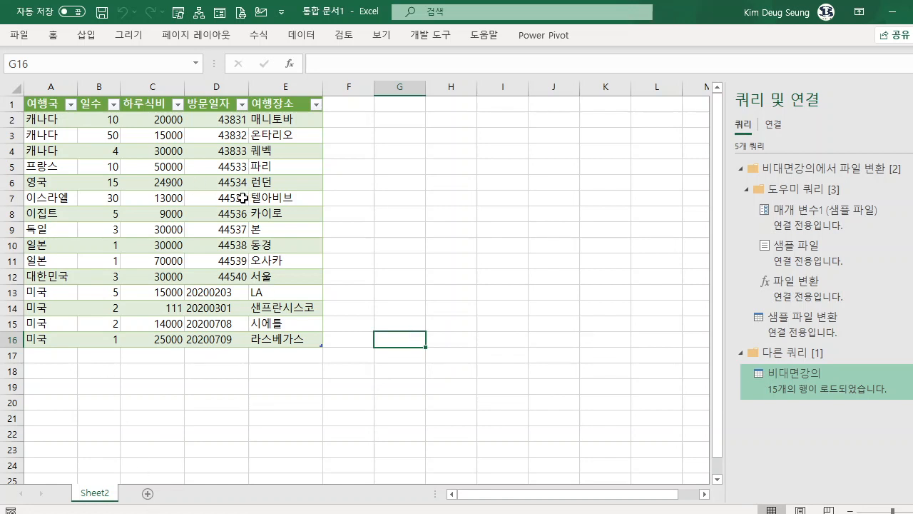
drag(66, 357, 297, 361)
Switch to File Explorer and open the workbook FM_KOREA - 추가.xlsx from the 00DEL folder.
click(276, 513)
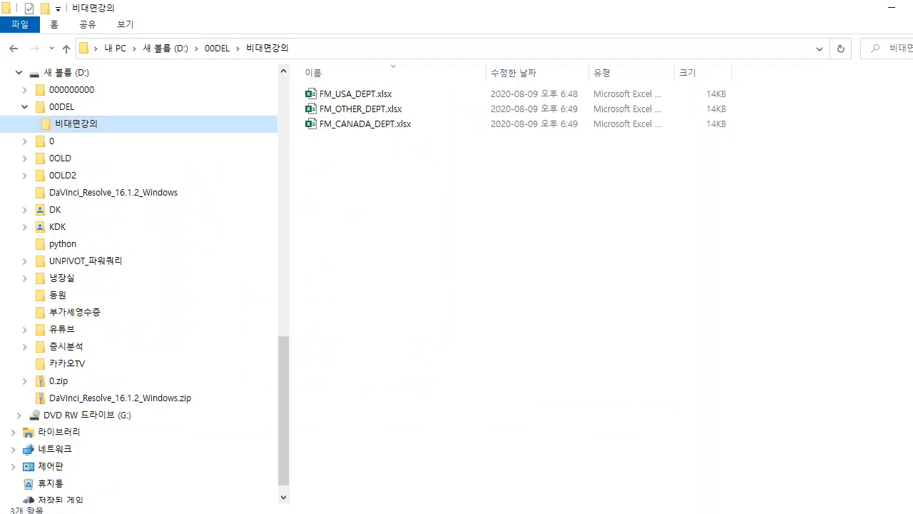
click(92, 109)
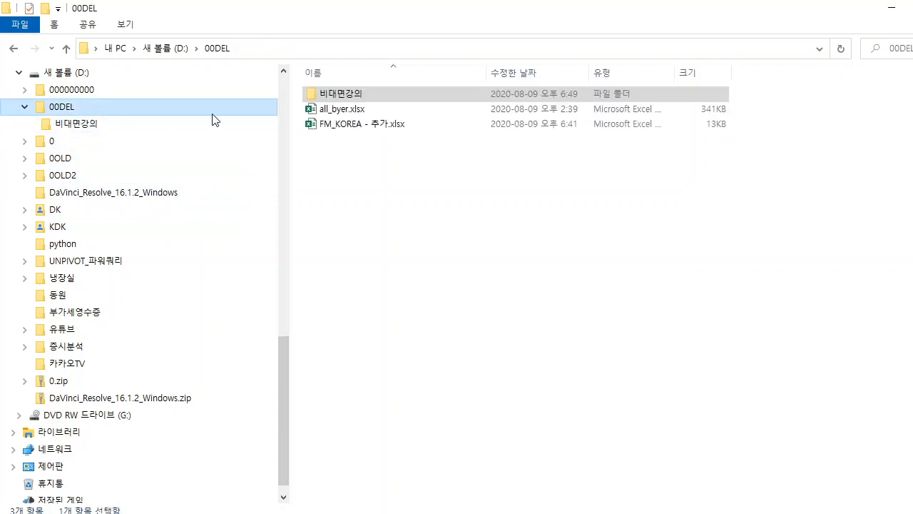
double_click(349, 125)
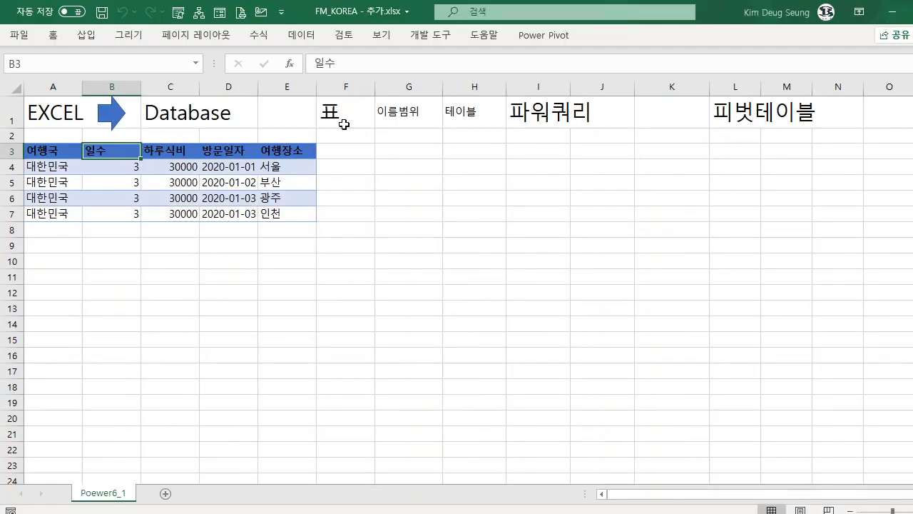
Convert the Korea travel data in A3:E7 to a table with headers and save the workbook.
click(164, 147)
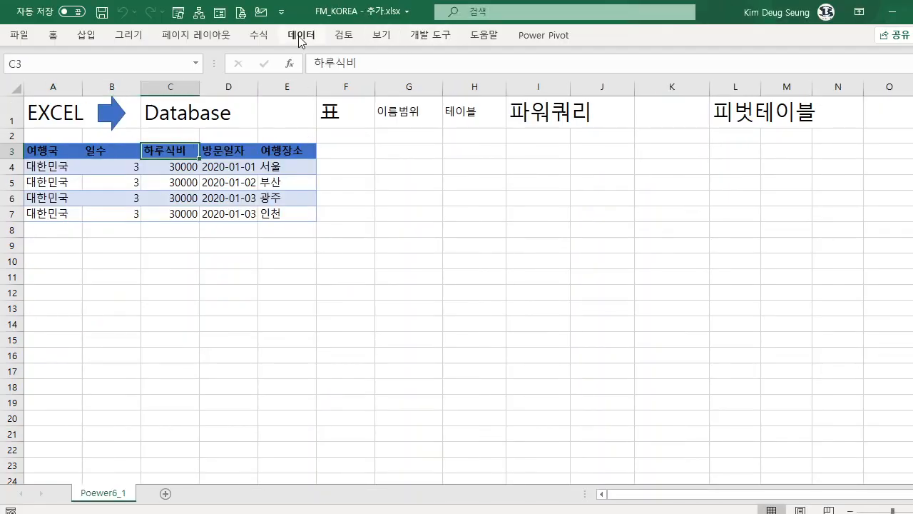
key(ctrl+t)
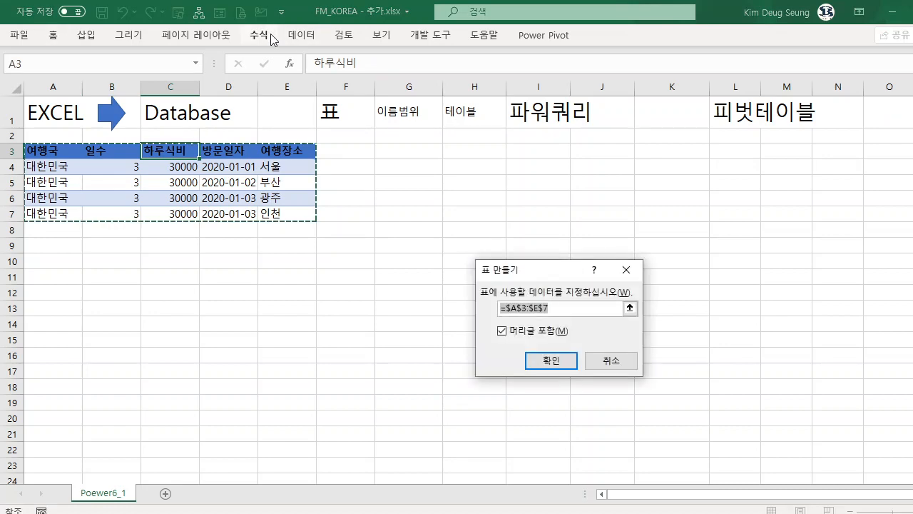
key(Return)
click(135, 166)
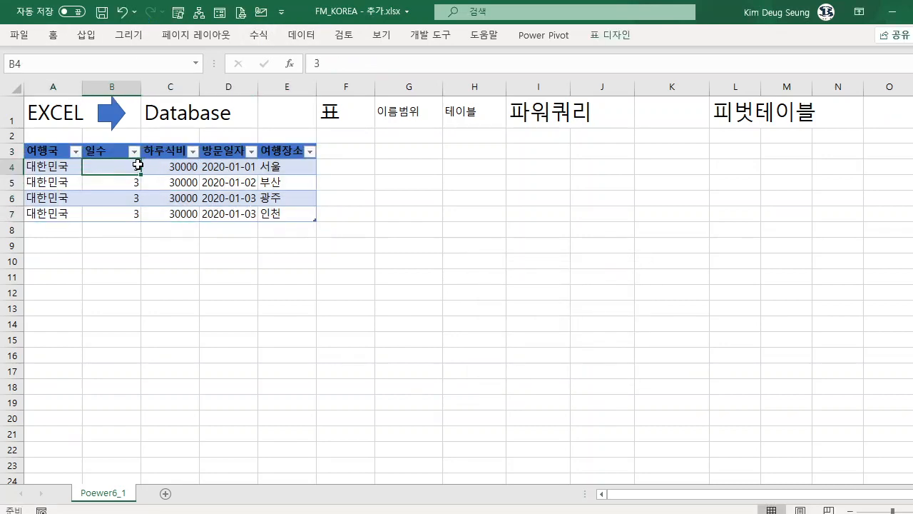
click(610, 35)
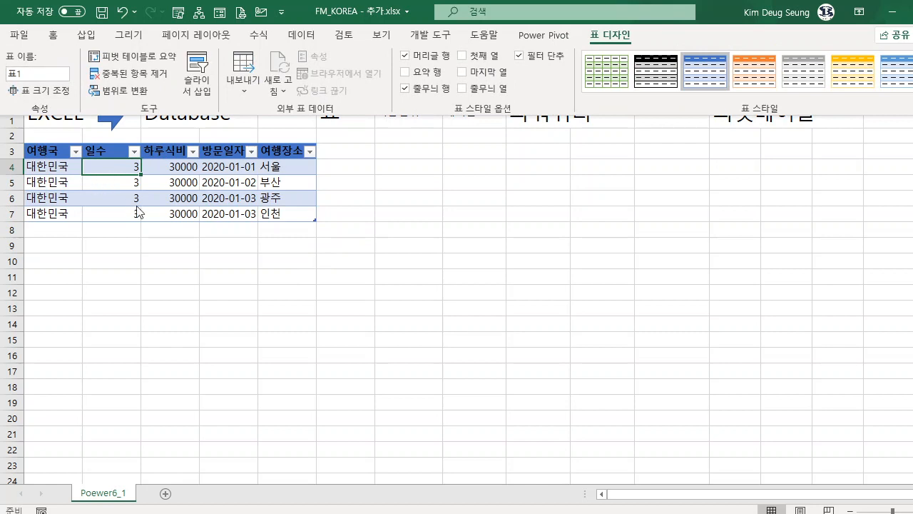
click(248, 218)
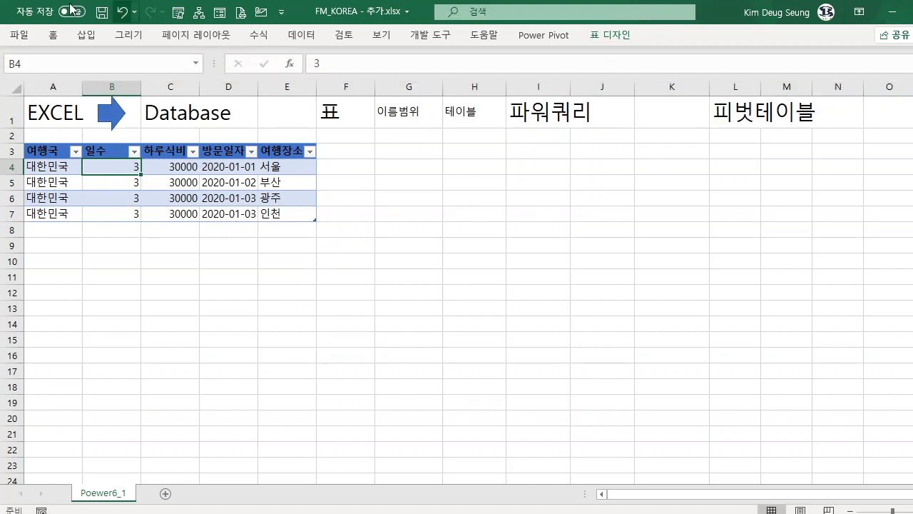
click(104, 12)
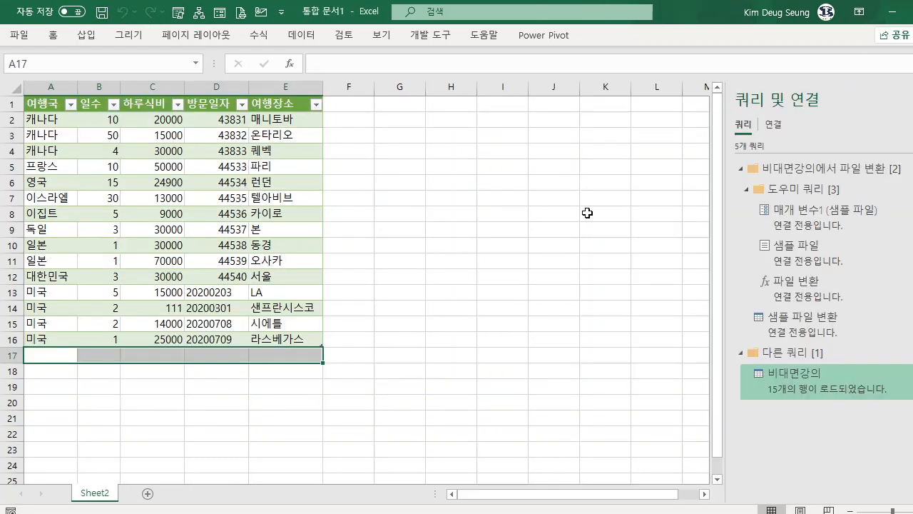
Switch to File Explorer and copy FM_KOREA - 추가.xlsx from 00DEL into the 비대면강의 folder beside the department files.
click(254, 507)
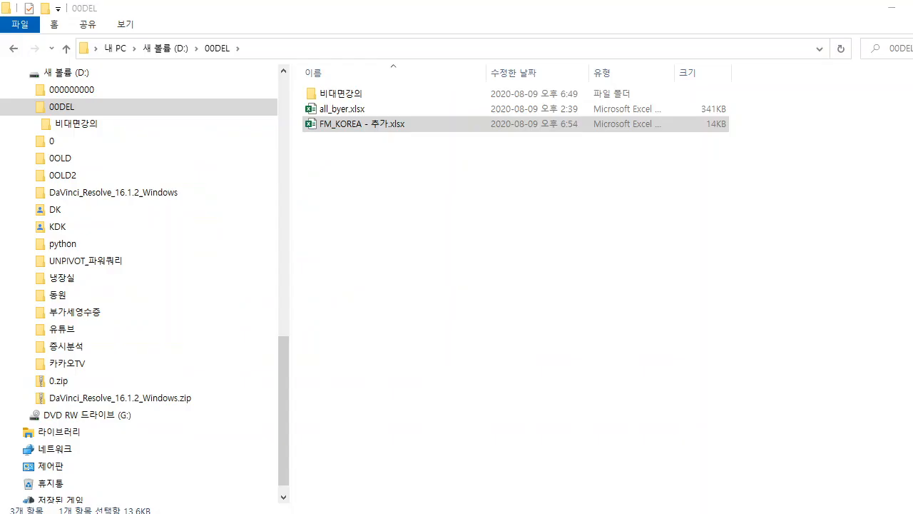
double_click(360, 127)
right_click(361, 123)
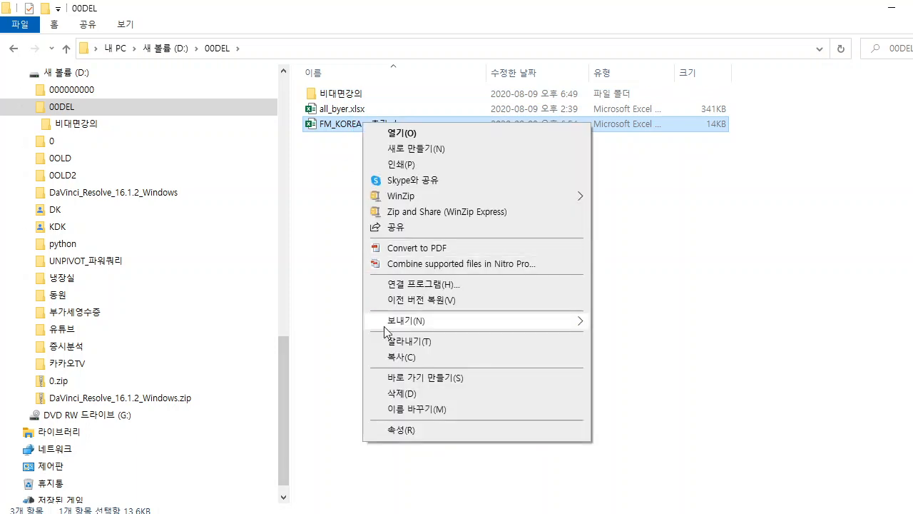
click(401, 355)
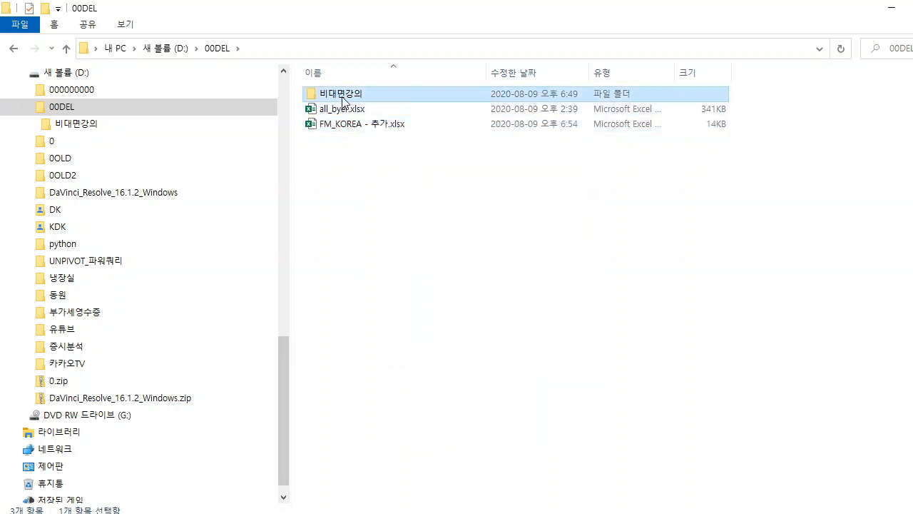
double_click(341, 93)
right_click(440, 219)
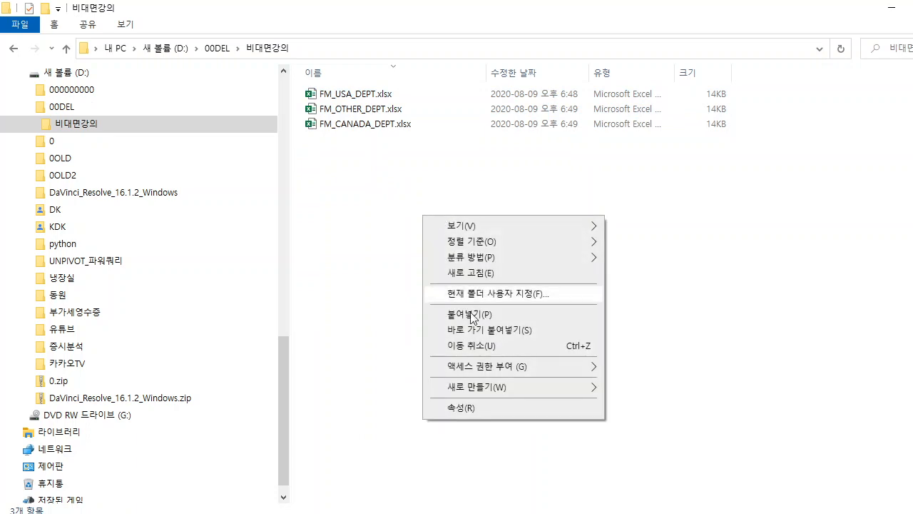
click(475, 313)
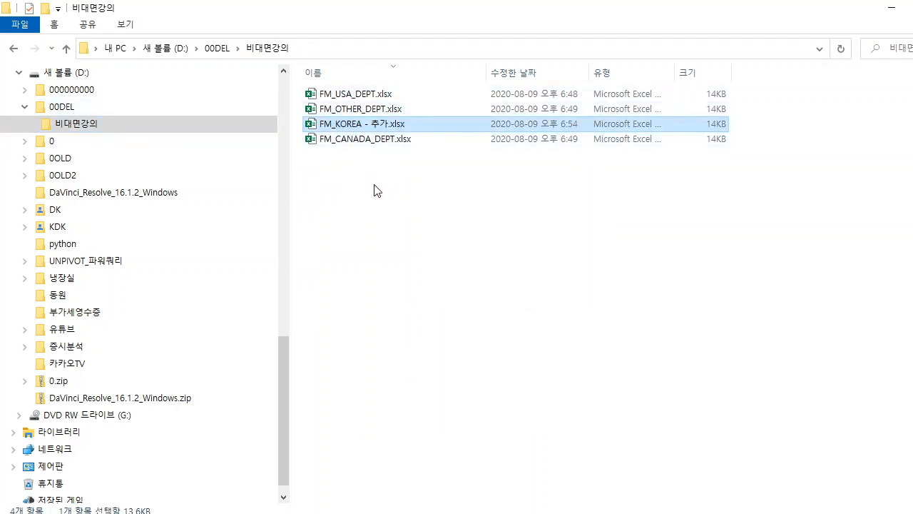
click(356, 94)
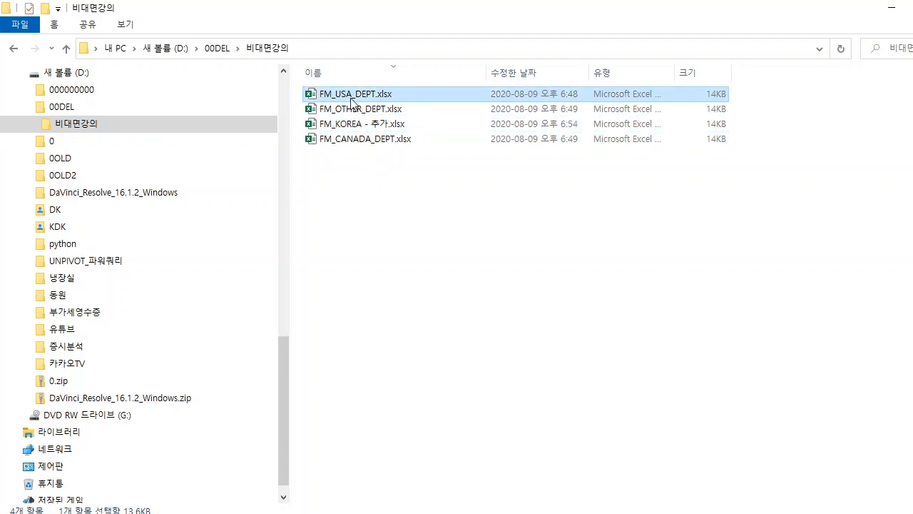
click(356, 109)
click(352, 139)
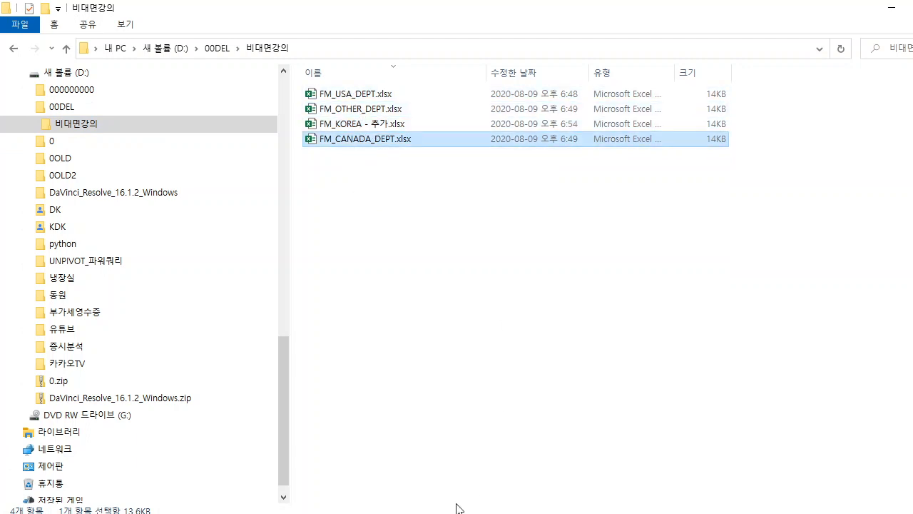
Switch back to the Excel workbook 통합 문서1 and refresh the combined travel table on Sheet2 to bring in the Korea file.
click(428, 513)
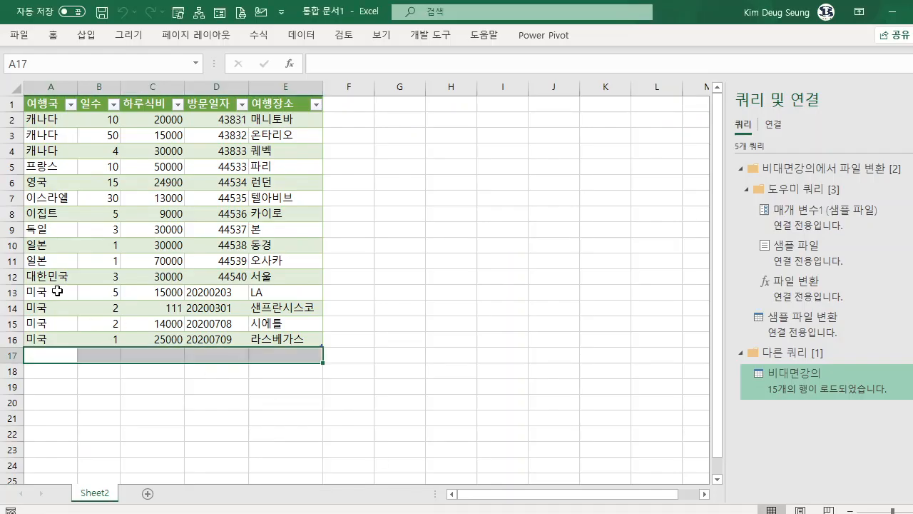
drag(43, 279, 295, 282)
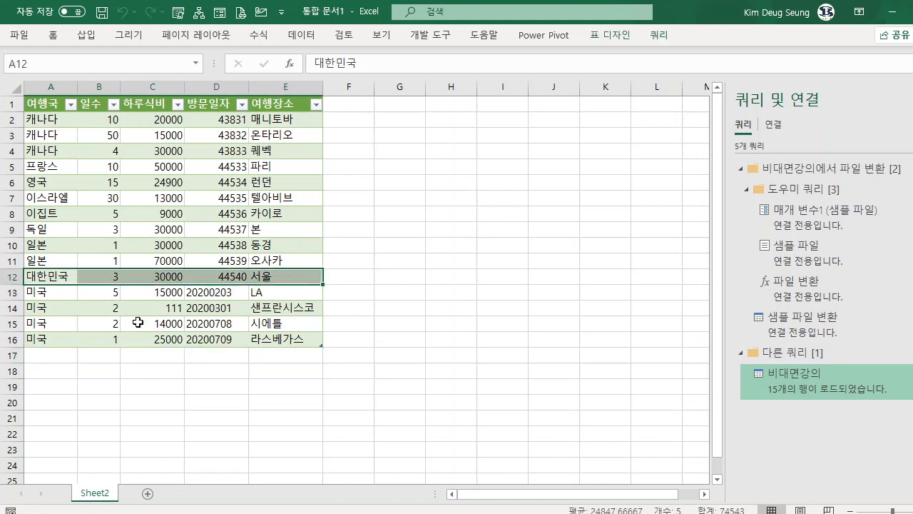
click(215, 340)
drag(41, 340, 160, 340)
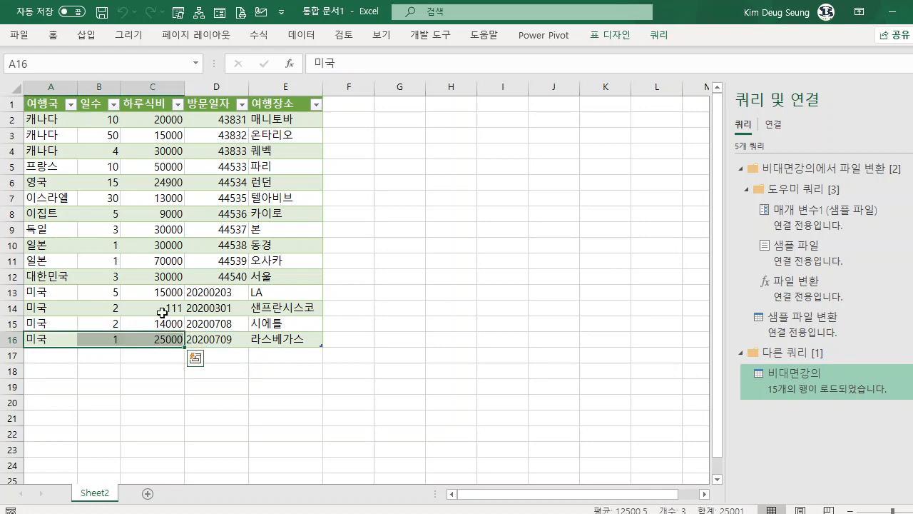
click(166, 230)
right_click(167, 230)
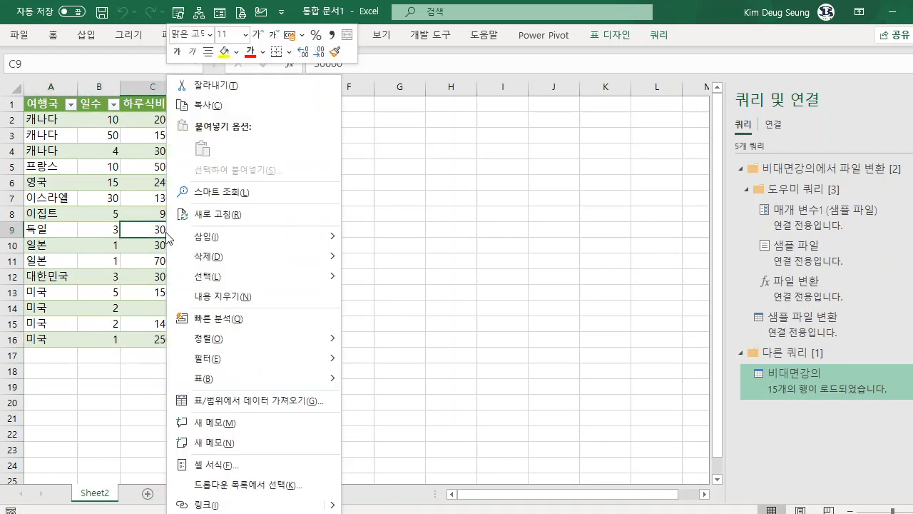
click(236, 212)
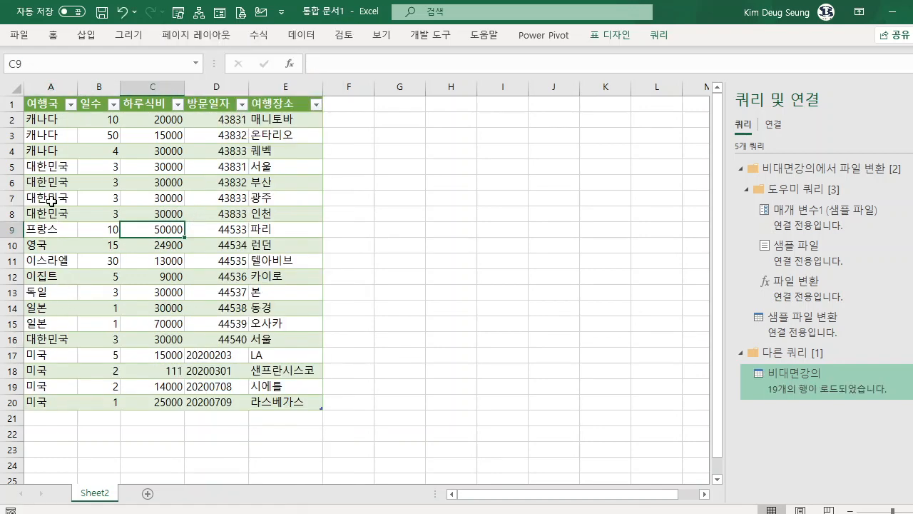
Examine the 대한민국 rows in the combined table and the values in its 방문일자 column.
drag(43, 170, 282, 213)
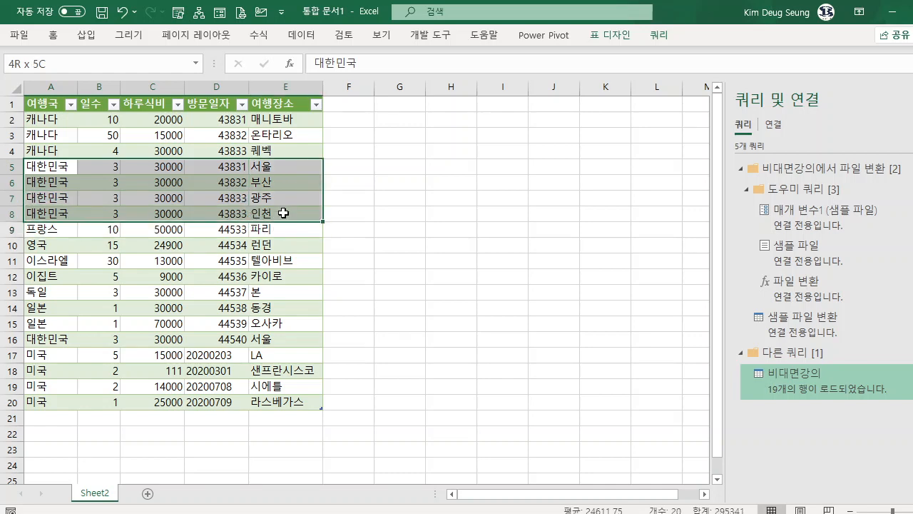
click(44, 339)
drag(78, 336, 292, 339)
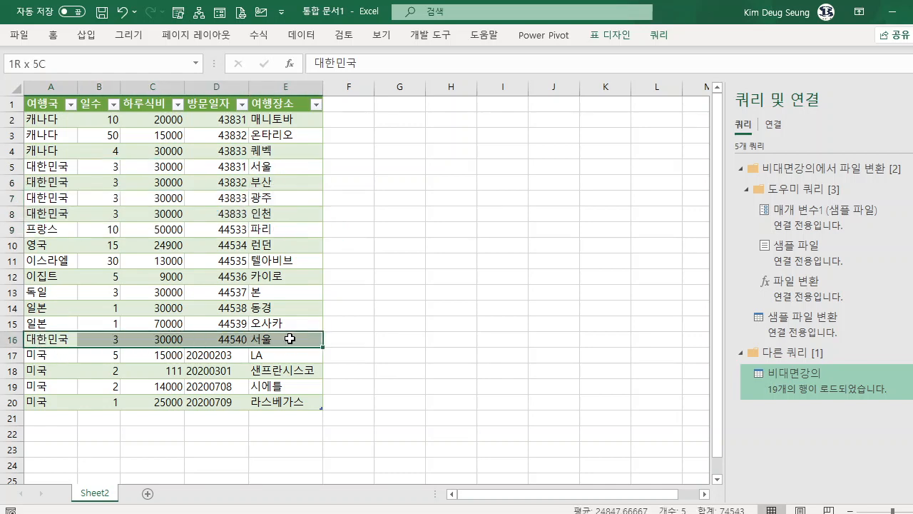
drag(65, 172, 255, 213)
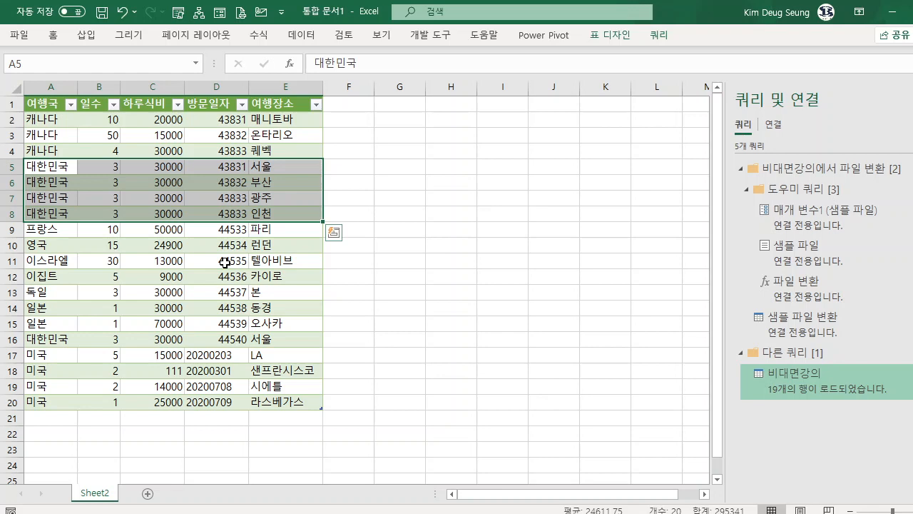
drag(220, 120, 230, 408)
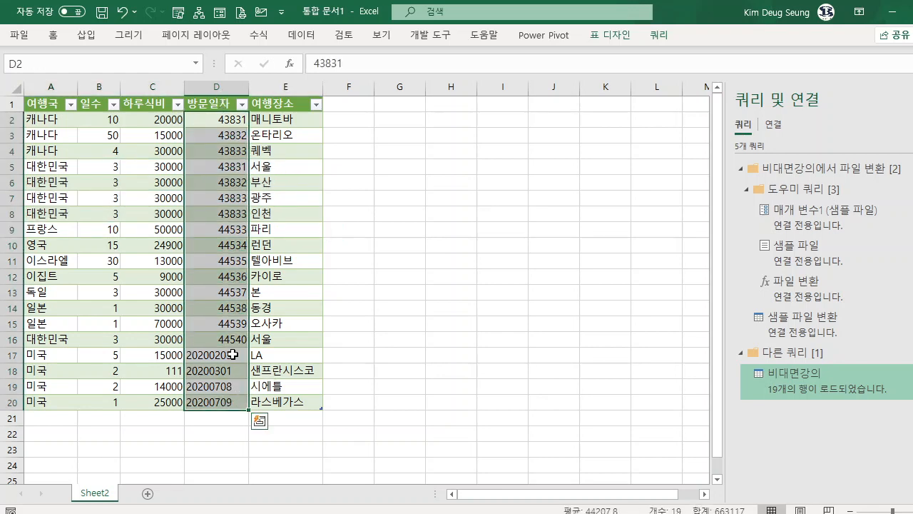
click(213, 117)
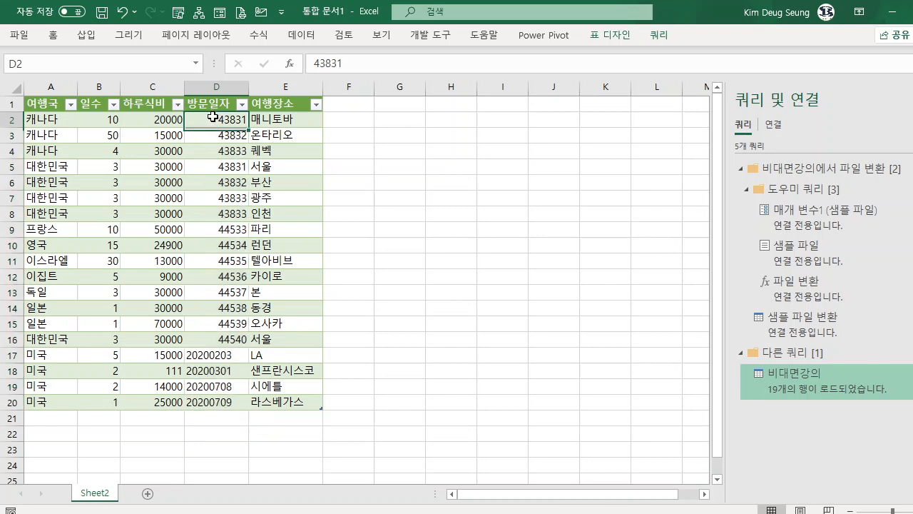
drag(213, 118, 207, 414)
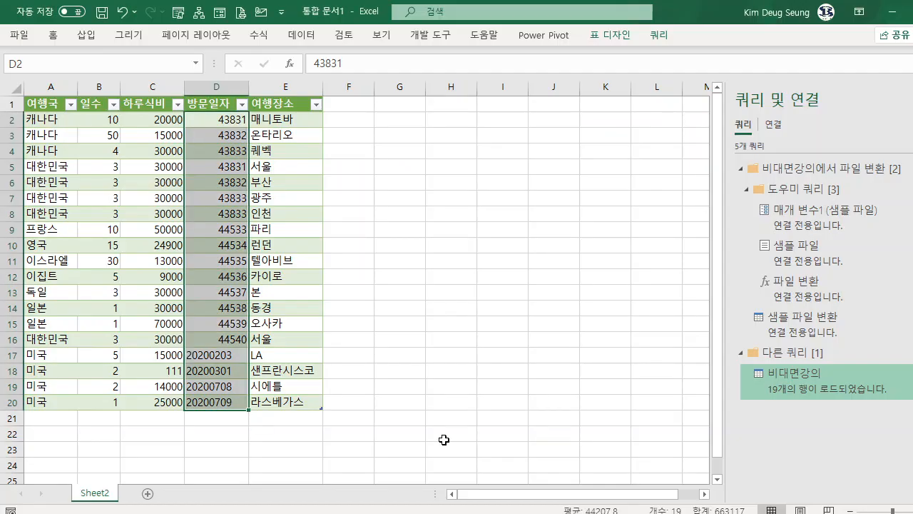
Refresh the combined travel table once more from its 방문일자 column.
click(229, 198)
right_click(234, 200)
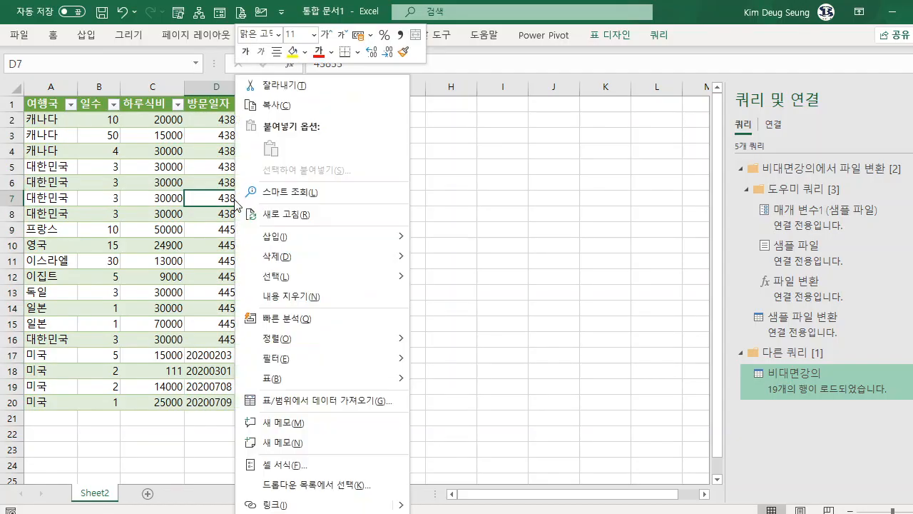
click(291, 216)
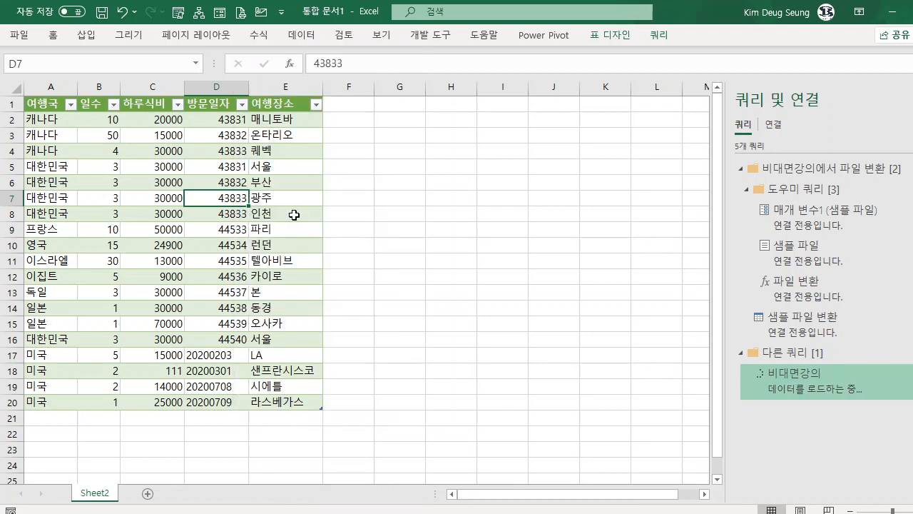